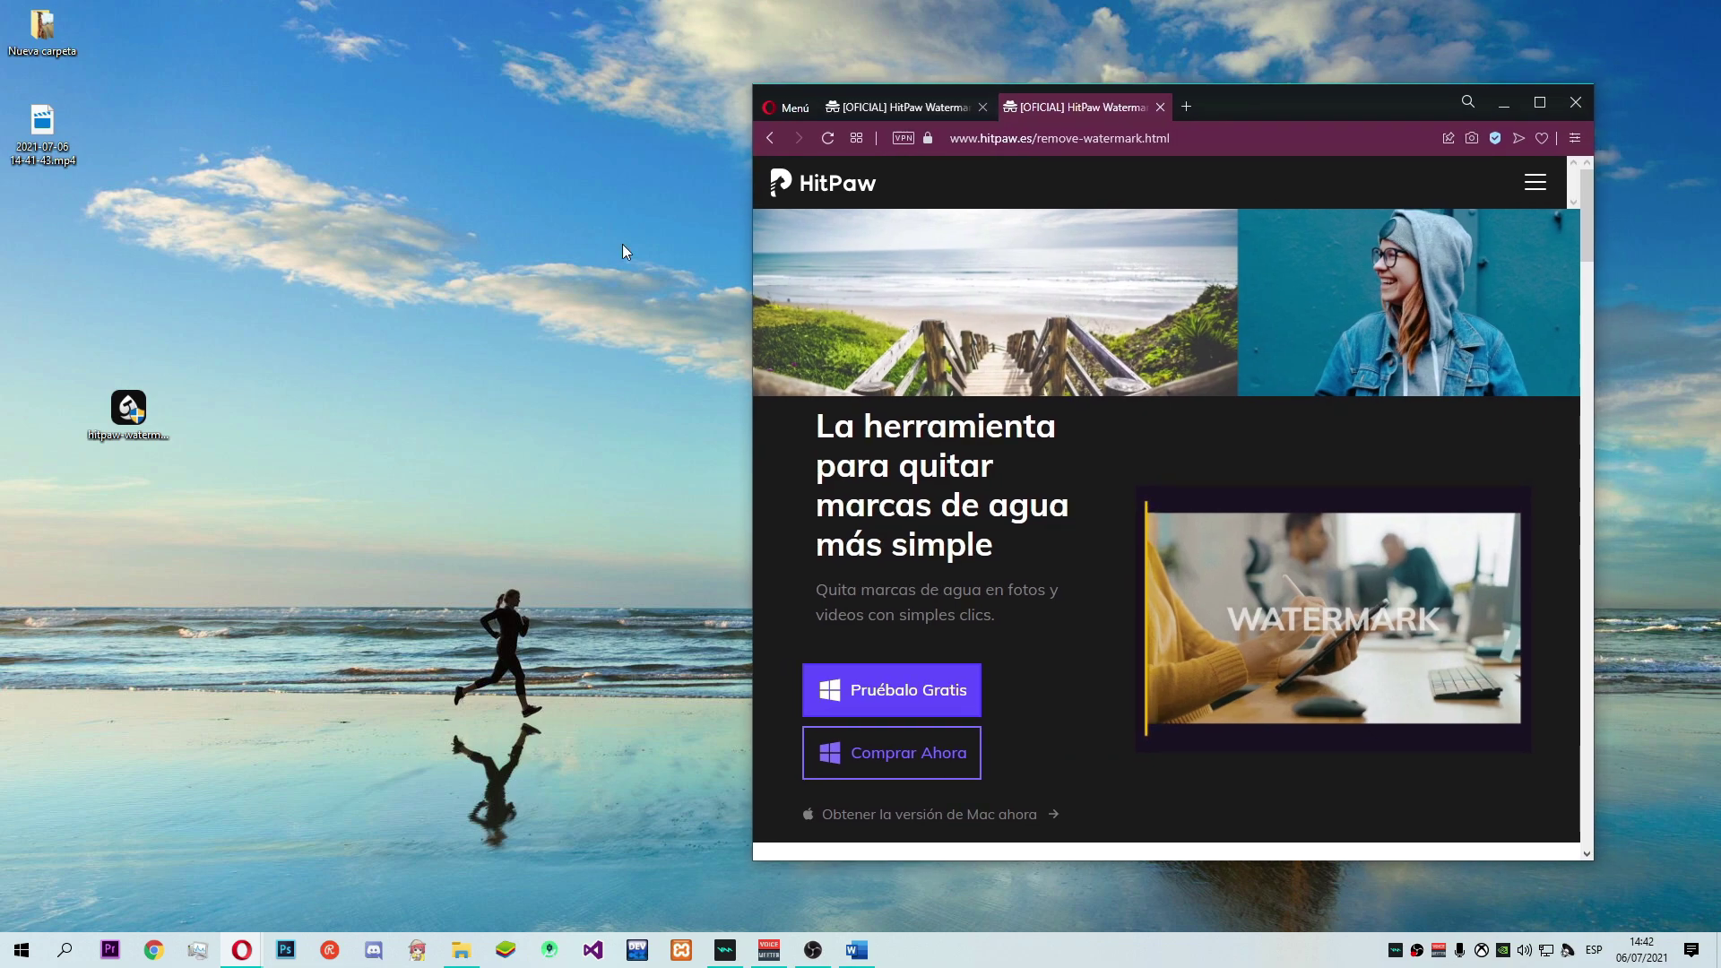
Run the HitPaw Watermark Remover installer, accept the licence agreement, and start the installation.
left_click_drag(129, 407, 260, 414)
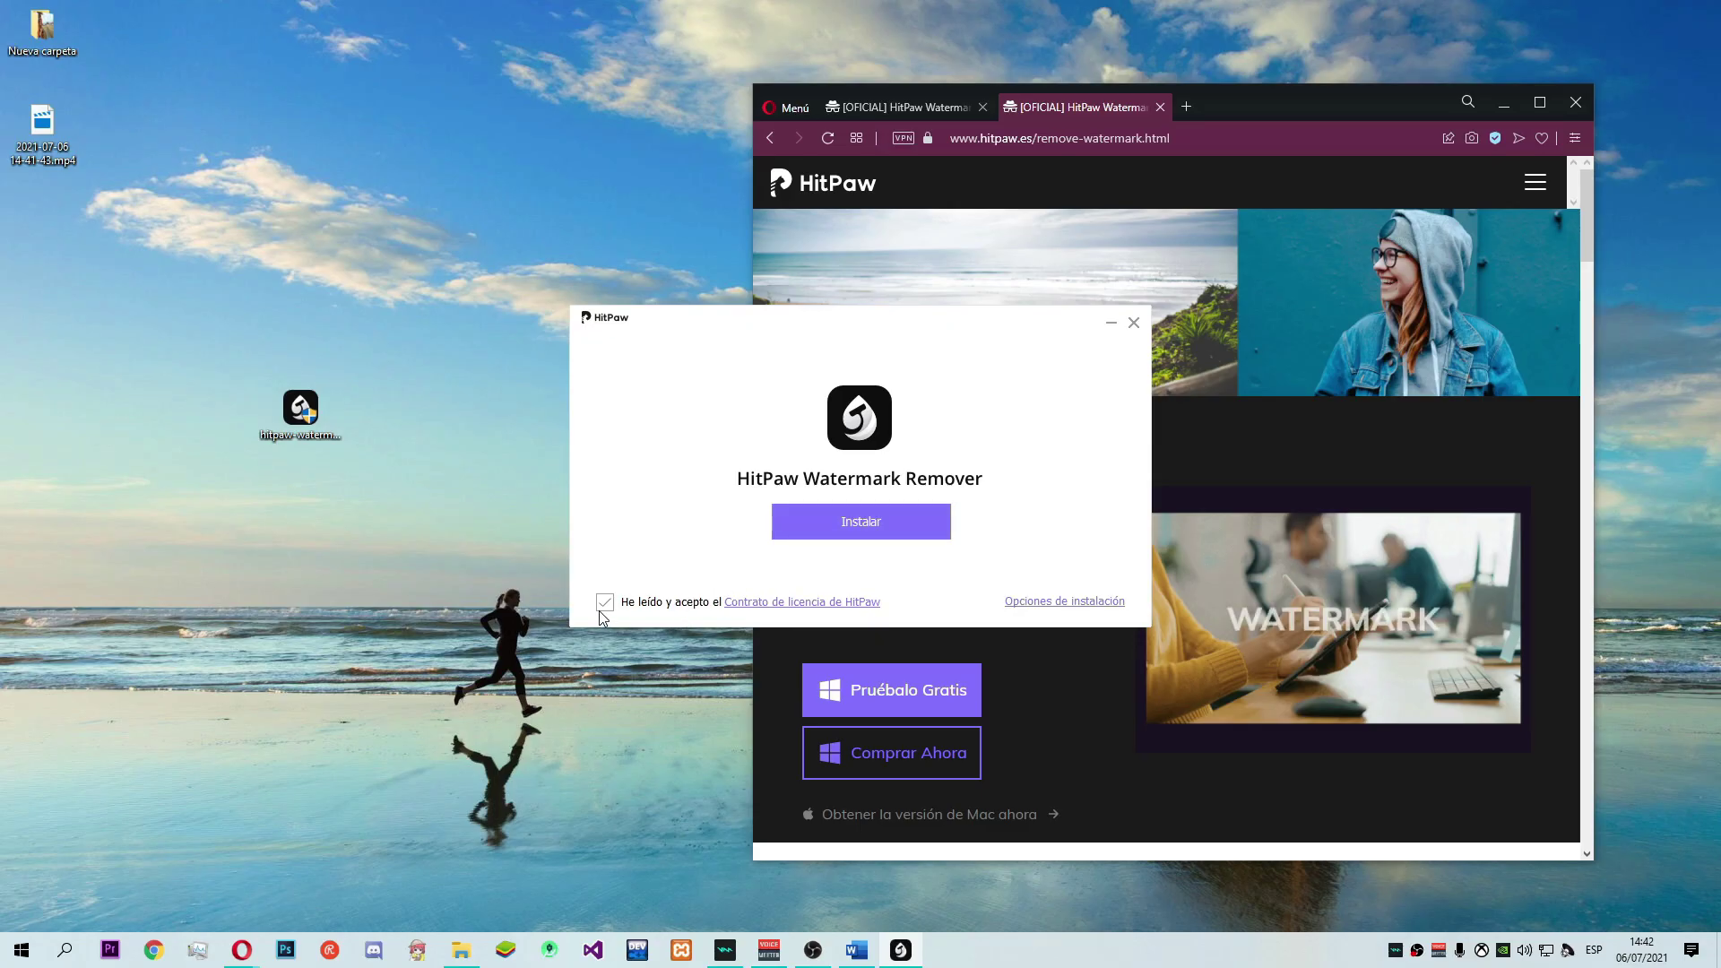
left_click(606, 604)
left_click(606, 604)
left_click(862, 523)
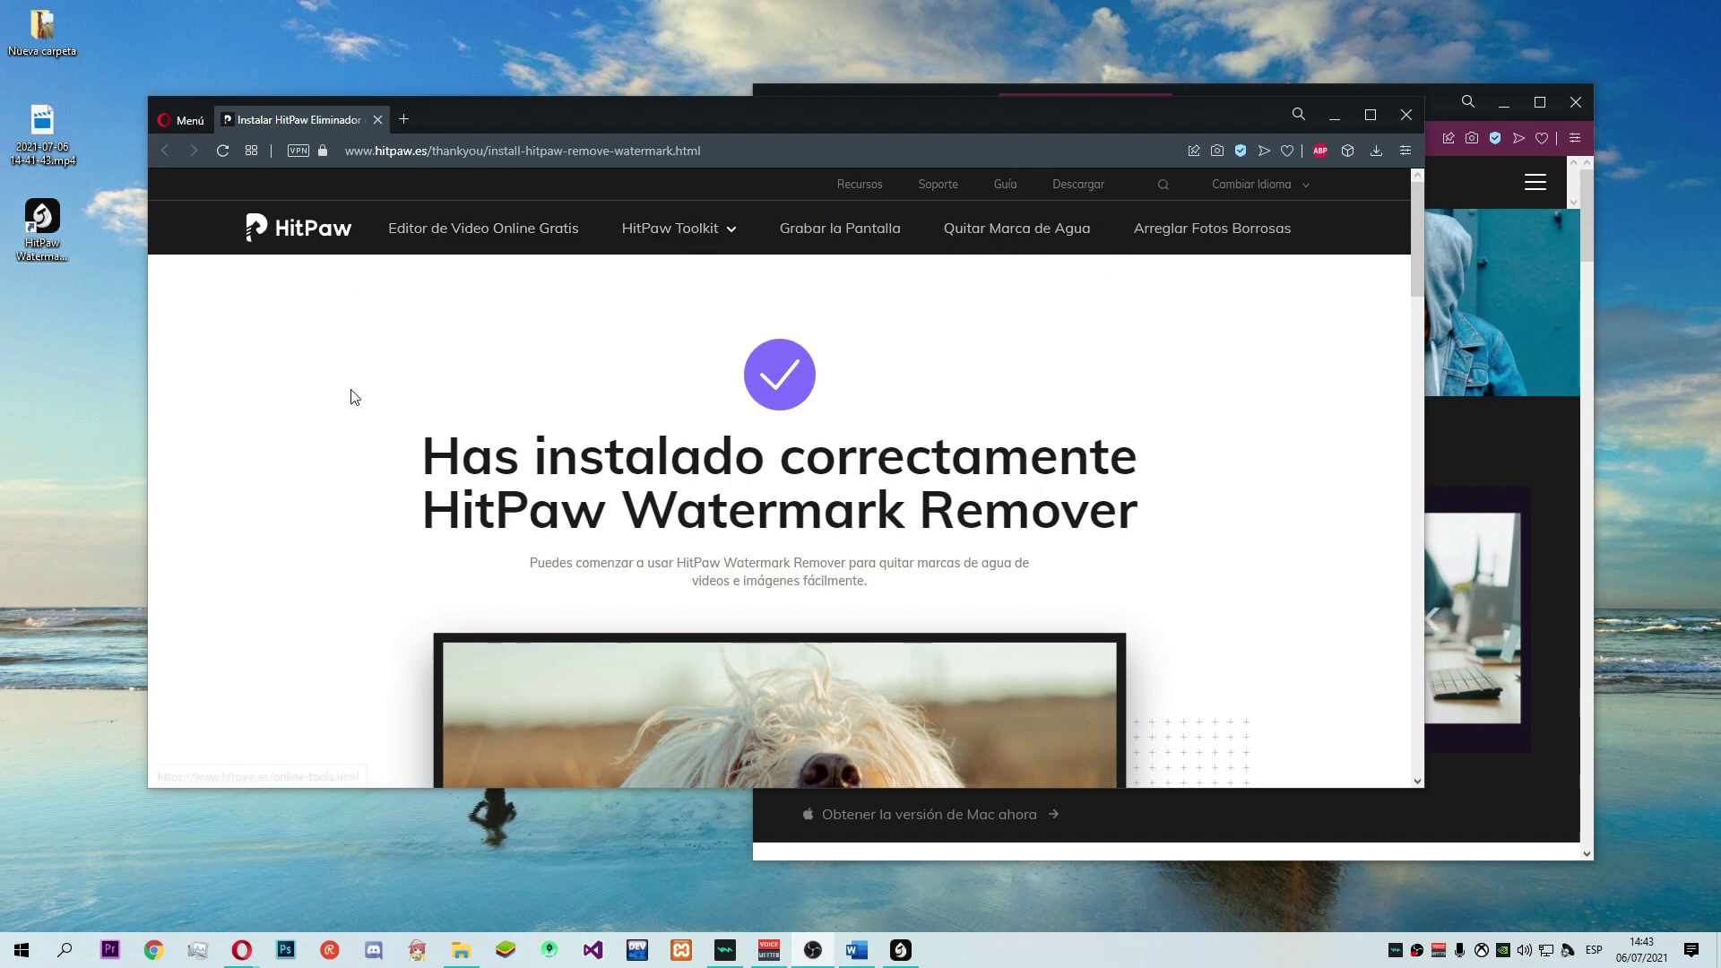
Move the installation confirmation page clear of the desktop shortcuts and launch the installed HitPaw Watermark Remover.
left_click(959, 130)
left_click_drag(997, 113, 1250, 91)
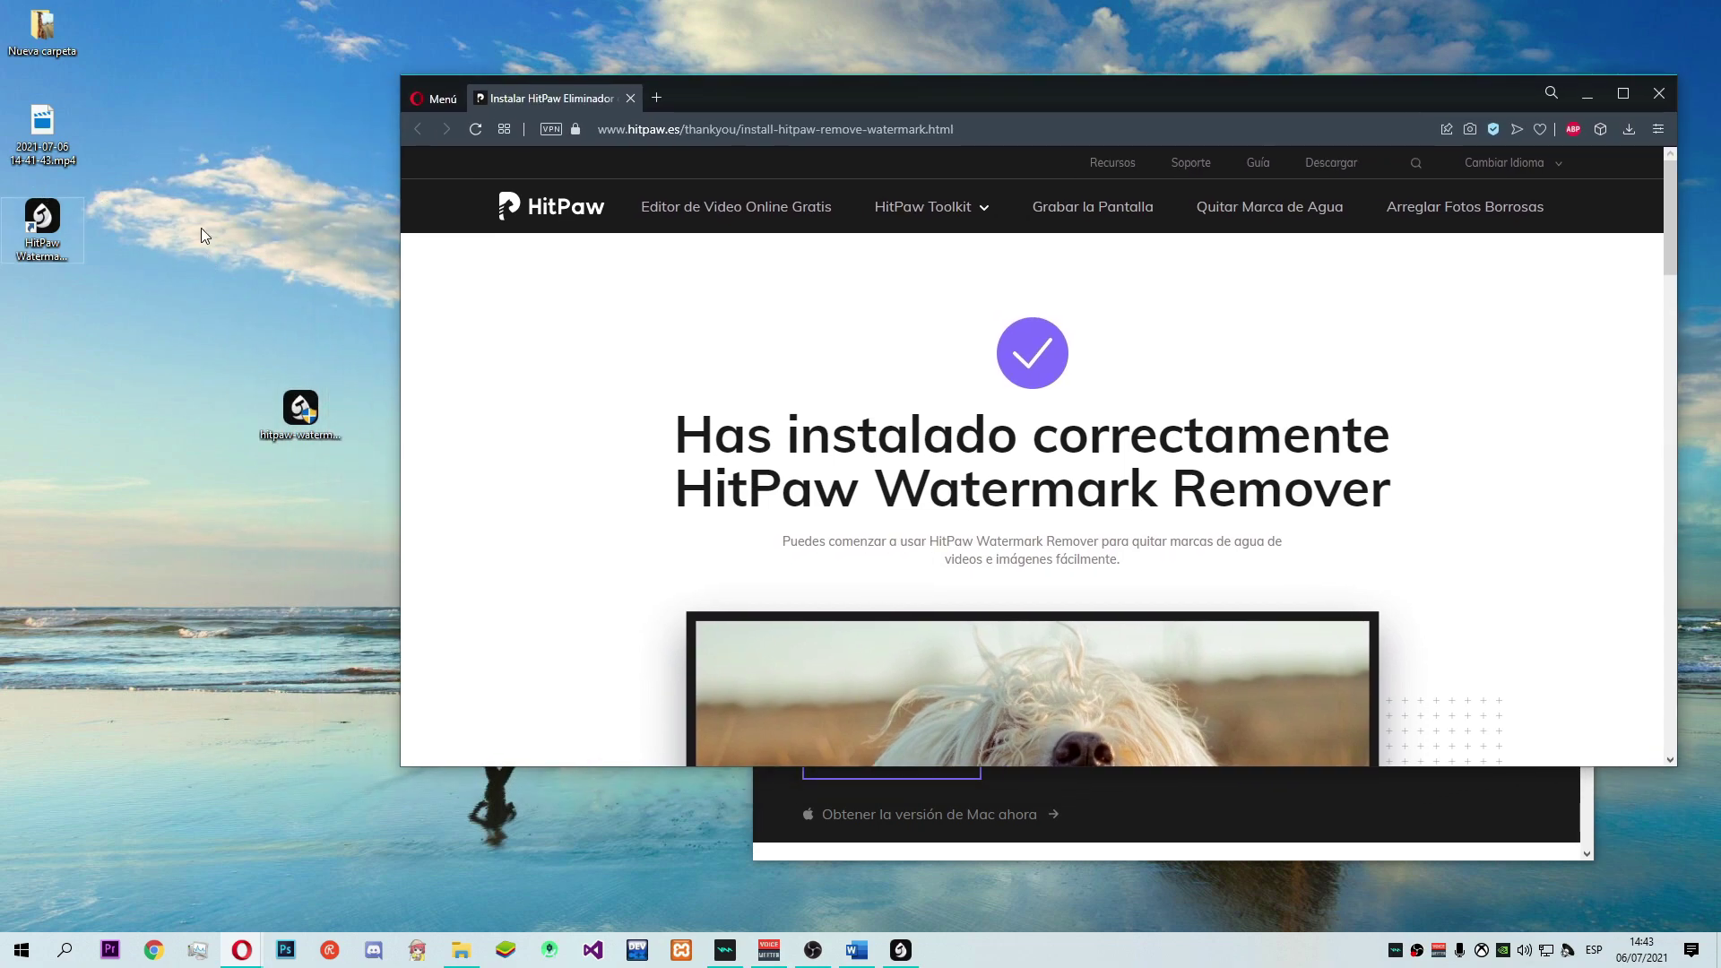
left_click(52, 204)
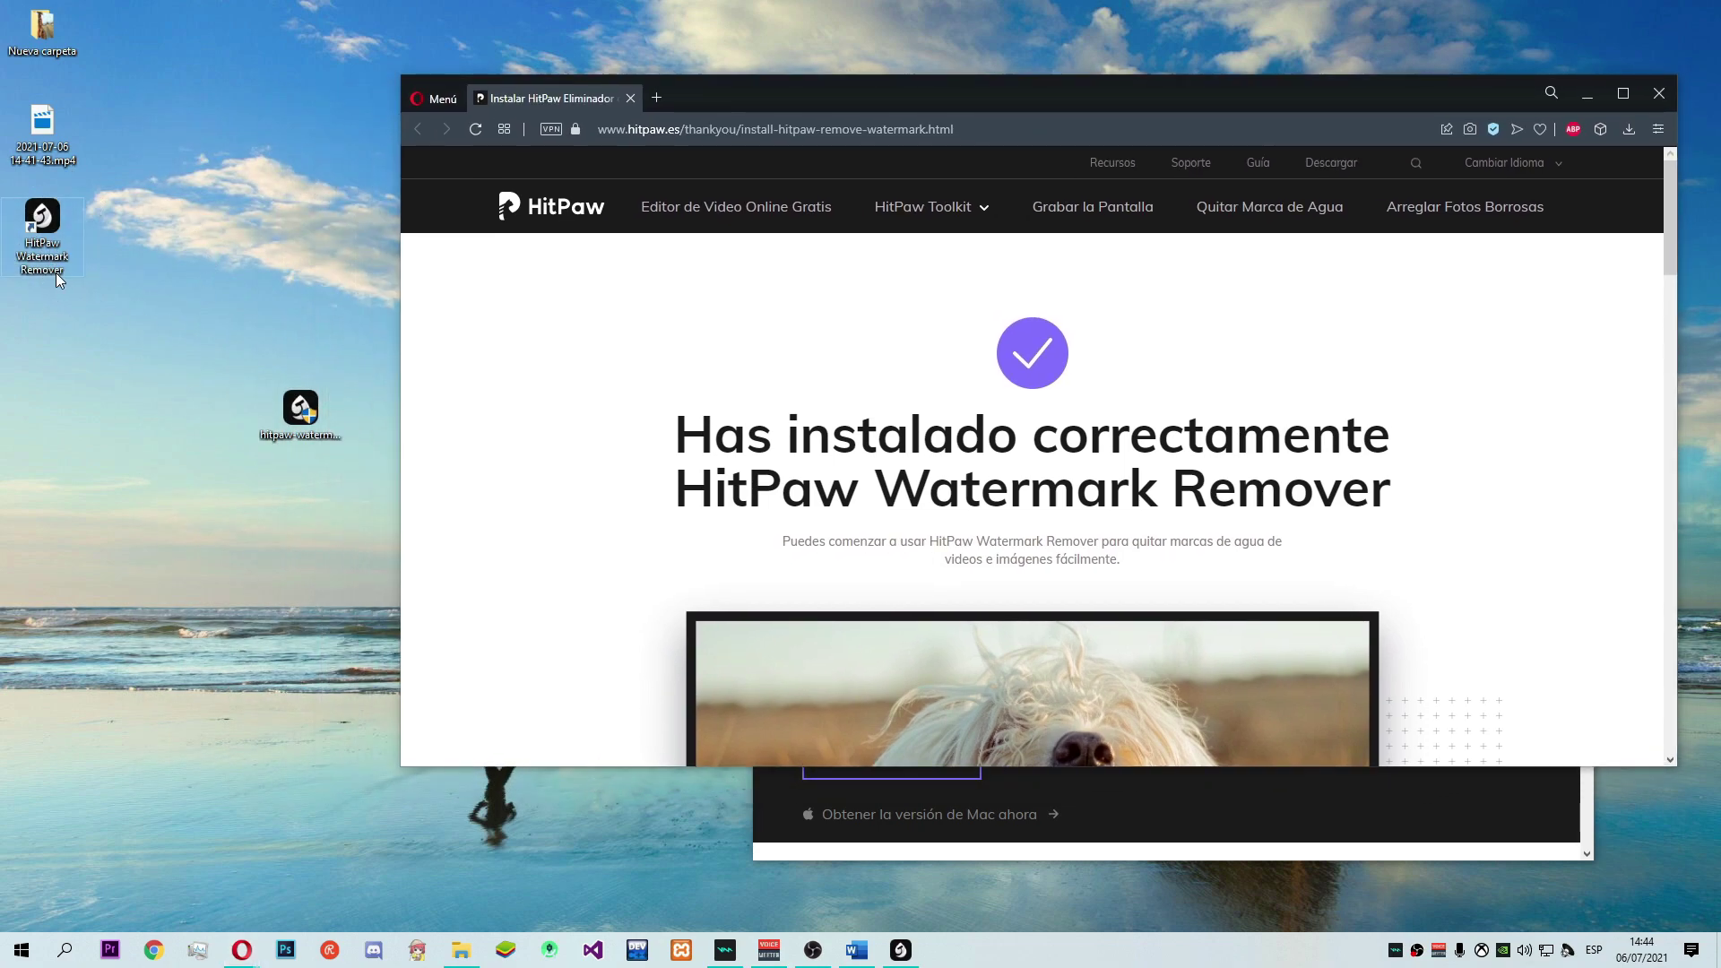
double_click(52, 235)
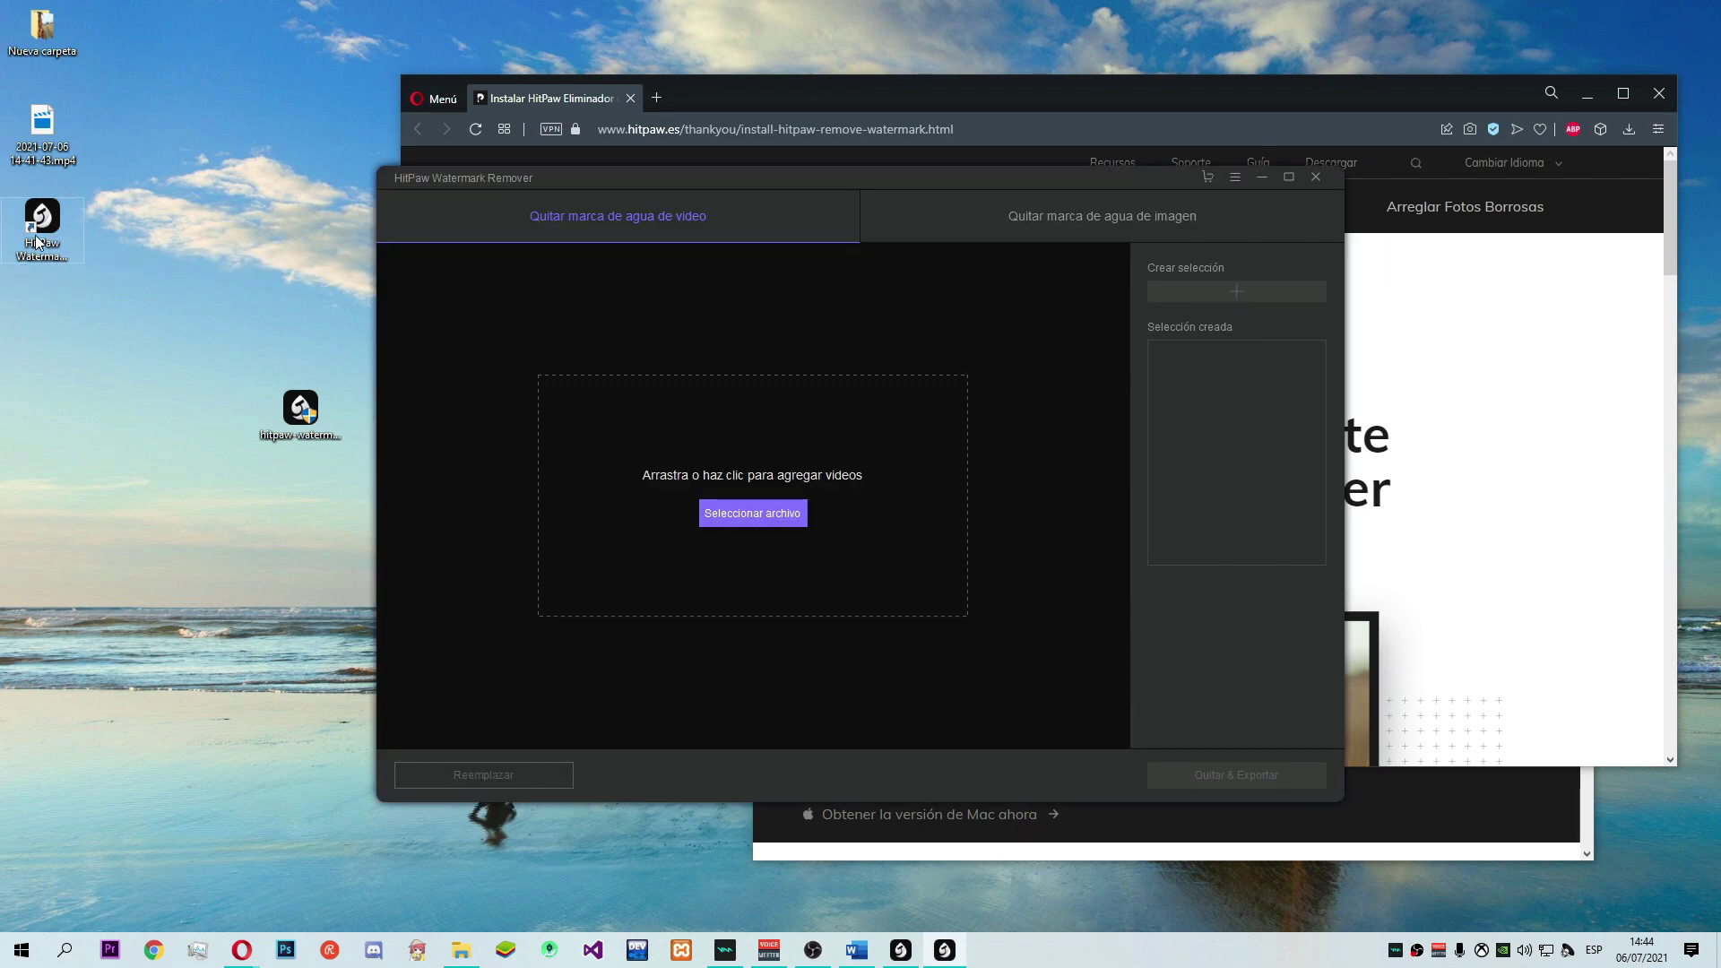
mouse_move(1073, 177)
left_mouse_down()
mouse_move(913, 88)
mouse_move(1129, 88)
mouse_move(1098, 155)
left_mouse_up()
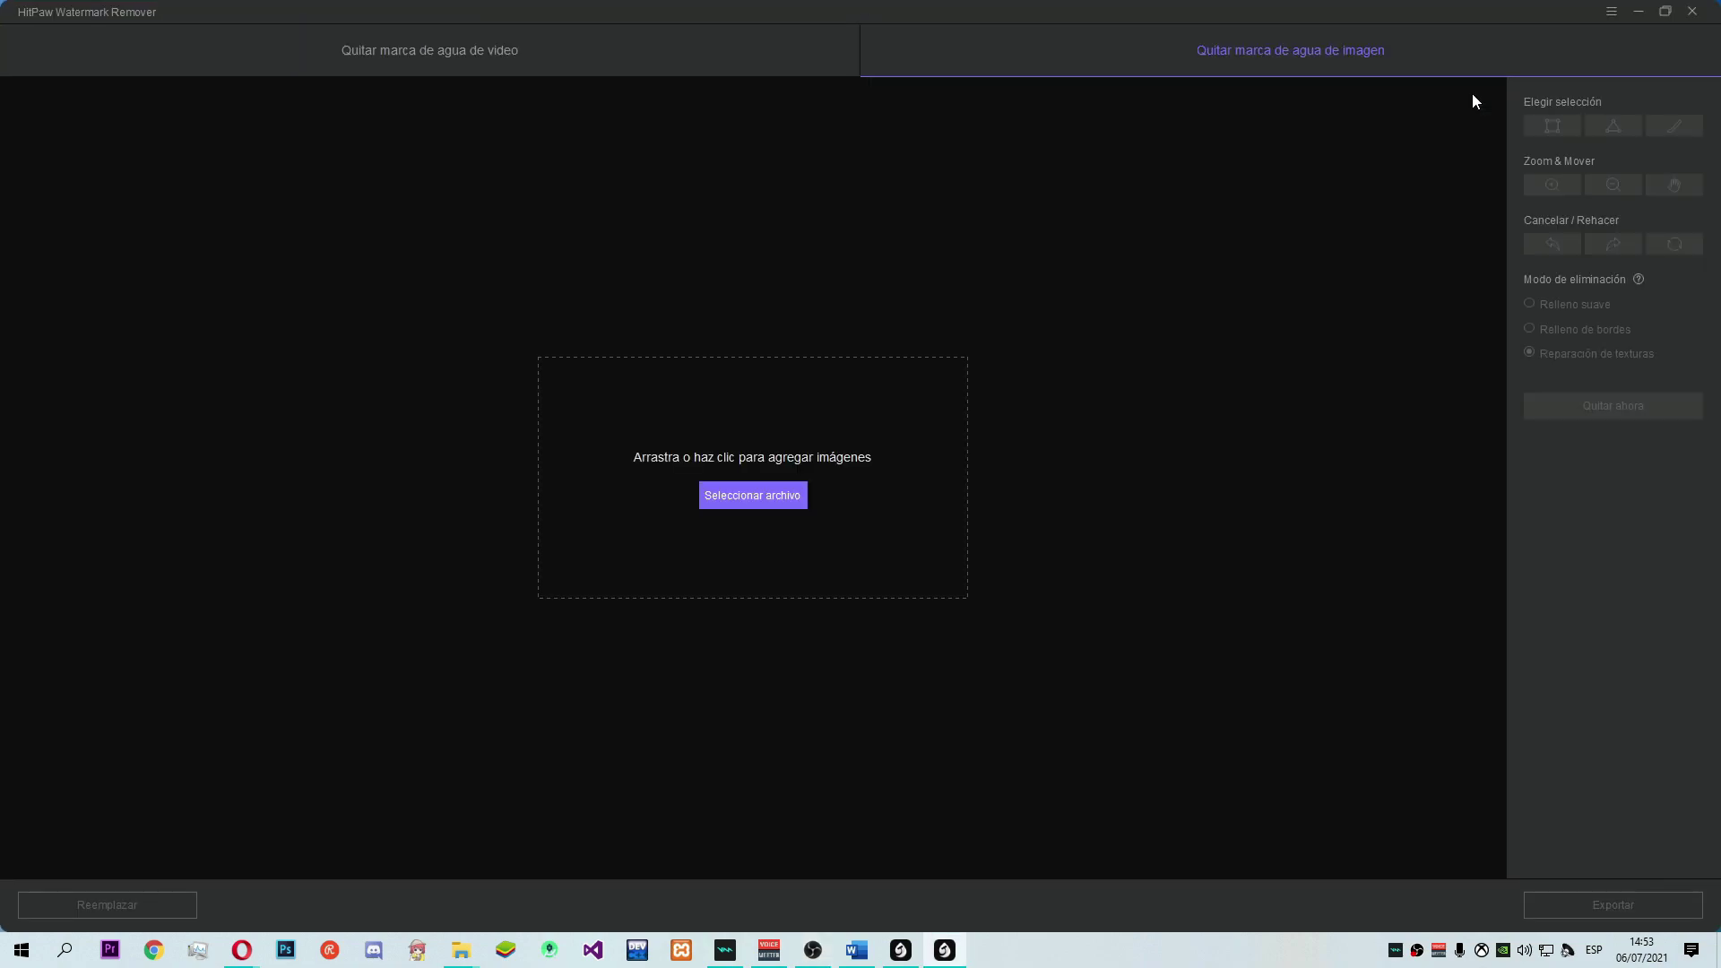
Load hitpaw01.png from the Nueva carpeta folder for image watermark removal.
left_click(1471, 95)
left_click(772, 495)
left_click(235, 179)
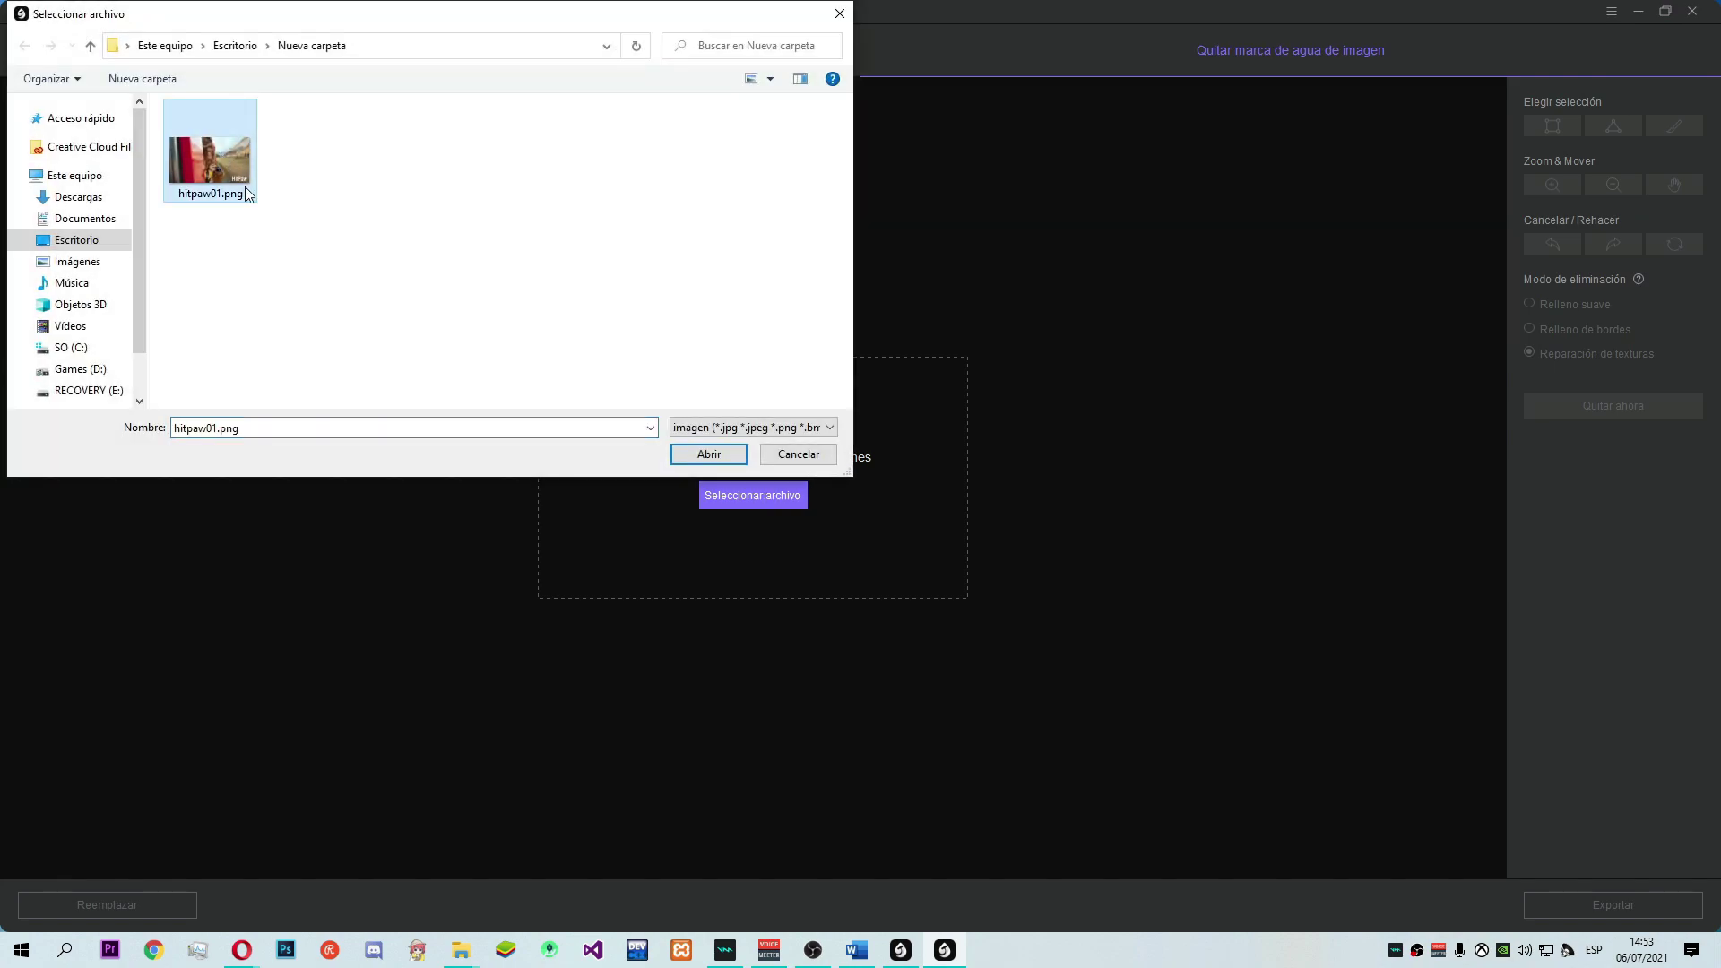
left_click(708, 454)
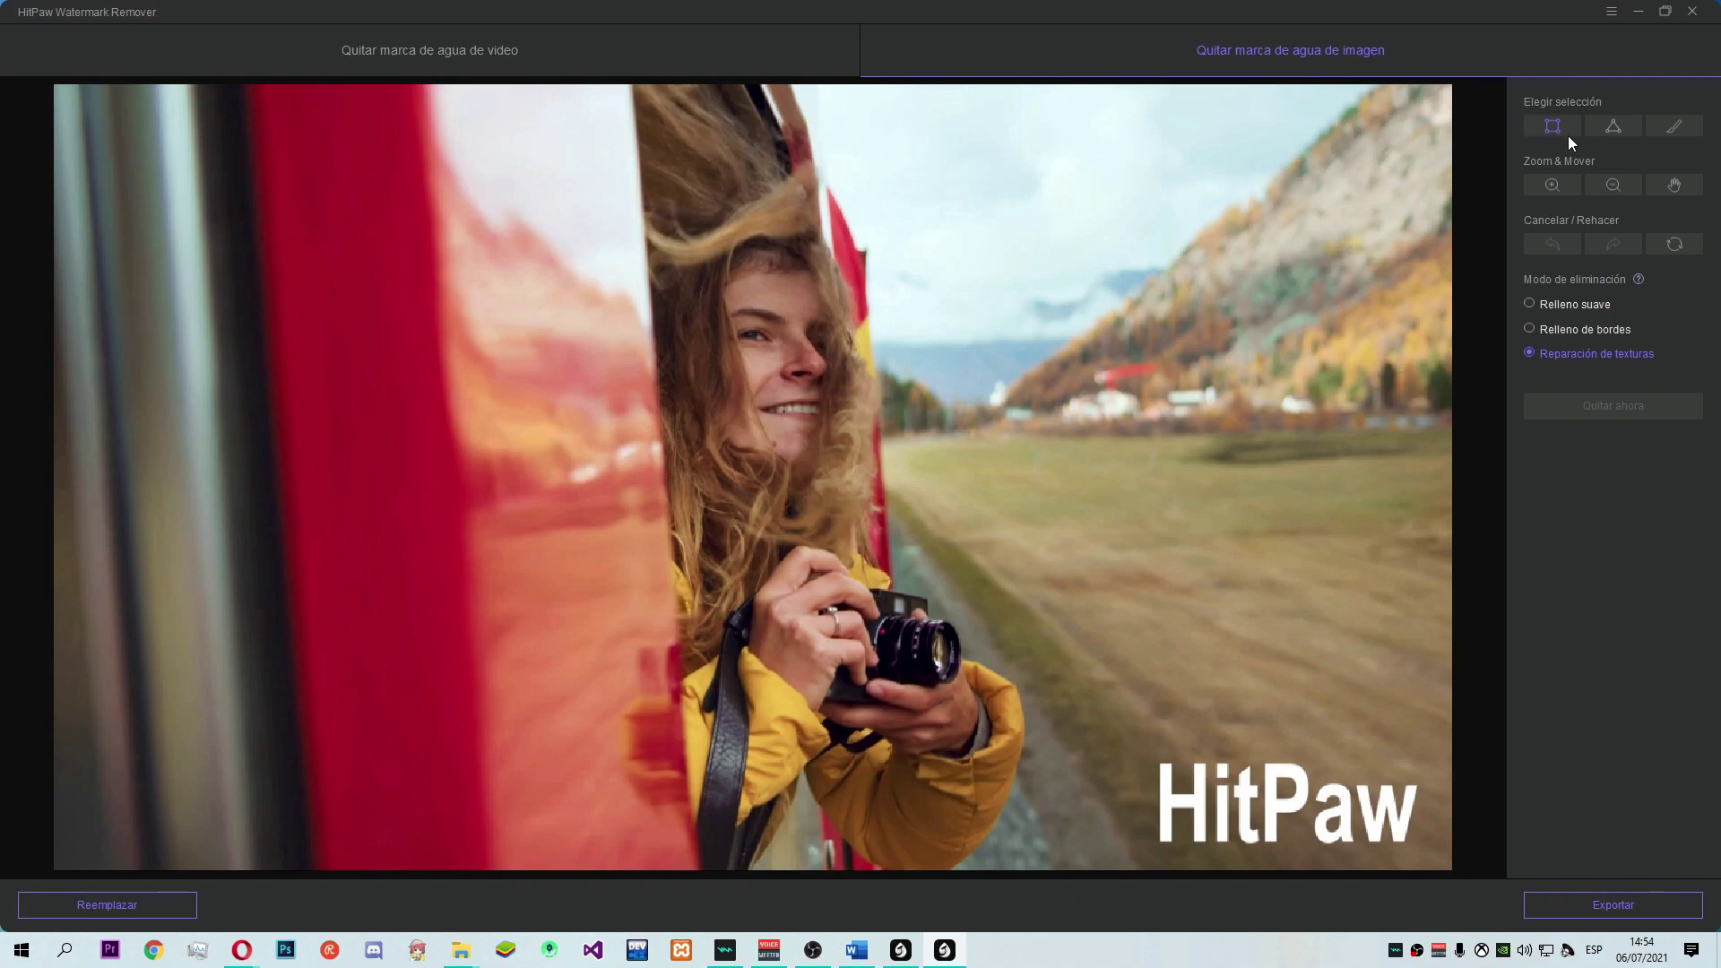
Try brushing over the HitPaw watermark letters as a selection, and undo all the brush strokes.
left_click(1675, 127)
mouse_move(1167, 760)
left_mouse_down()
mouse_move(1167, 830)
mouse_move(1199, 764)
mouse_move(1193, 822)
mouse_move(1222, 771)
mouse_move(1223, 837)
mouse_move(1254, 766)
mouse_move(1253, 836)
mouse_move(1274, 775)
mouse_move(1276, 844)
mouse_move(1289, 766)
mouse_move(1279, 805)
mouse_move(1330, 795)
mouse_move(1345, 832)
mouse_move(1337, 815)
mouse_move(1329, 835)
mouse_move(1368, 788)
mouse_move(1377, 824)
mouse_move(1416, 784)
left_mouse_up()
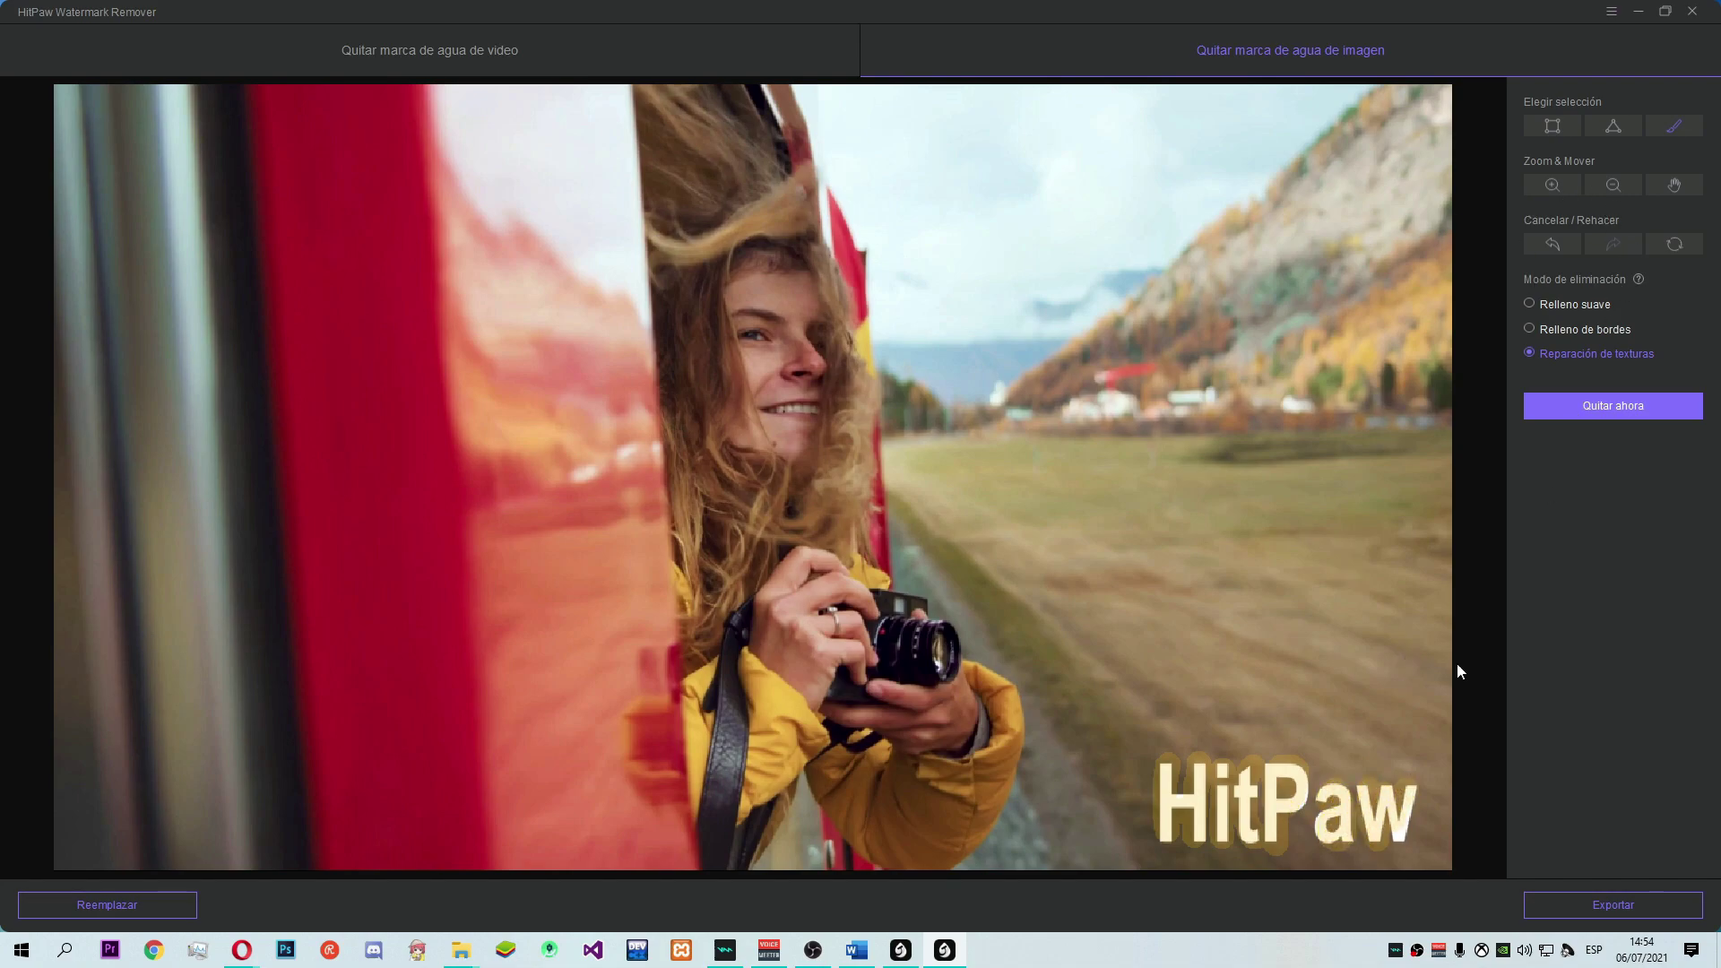
left_click(1565, 242)
left_click(1565, 242)
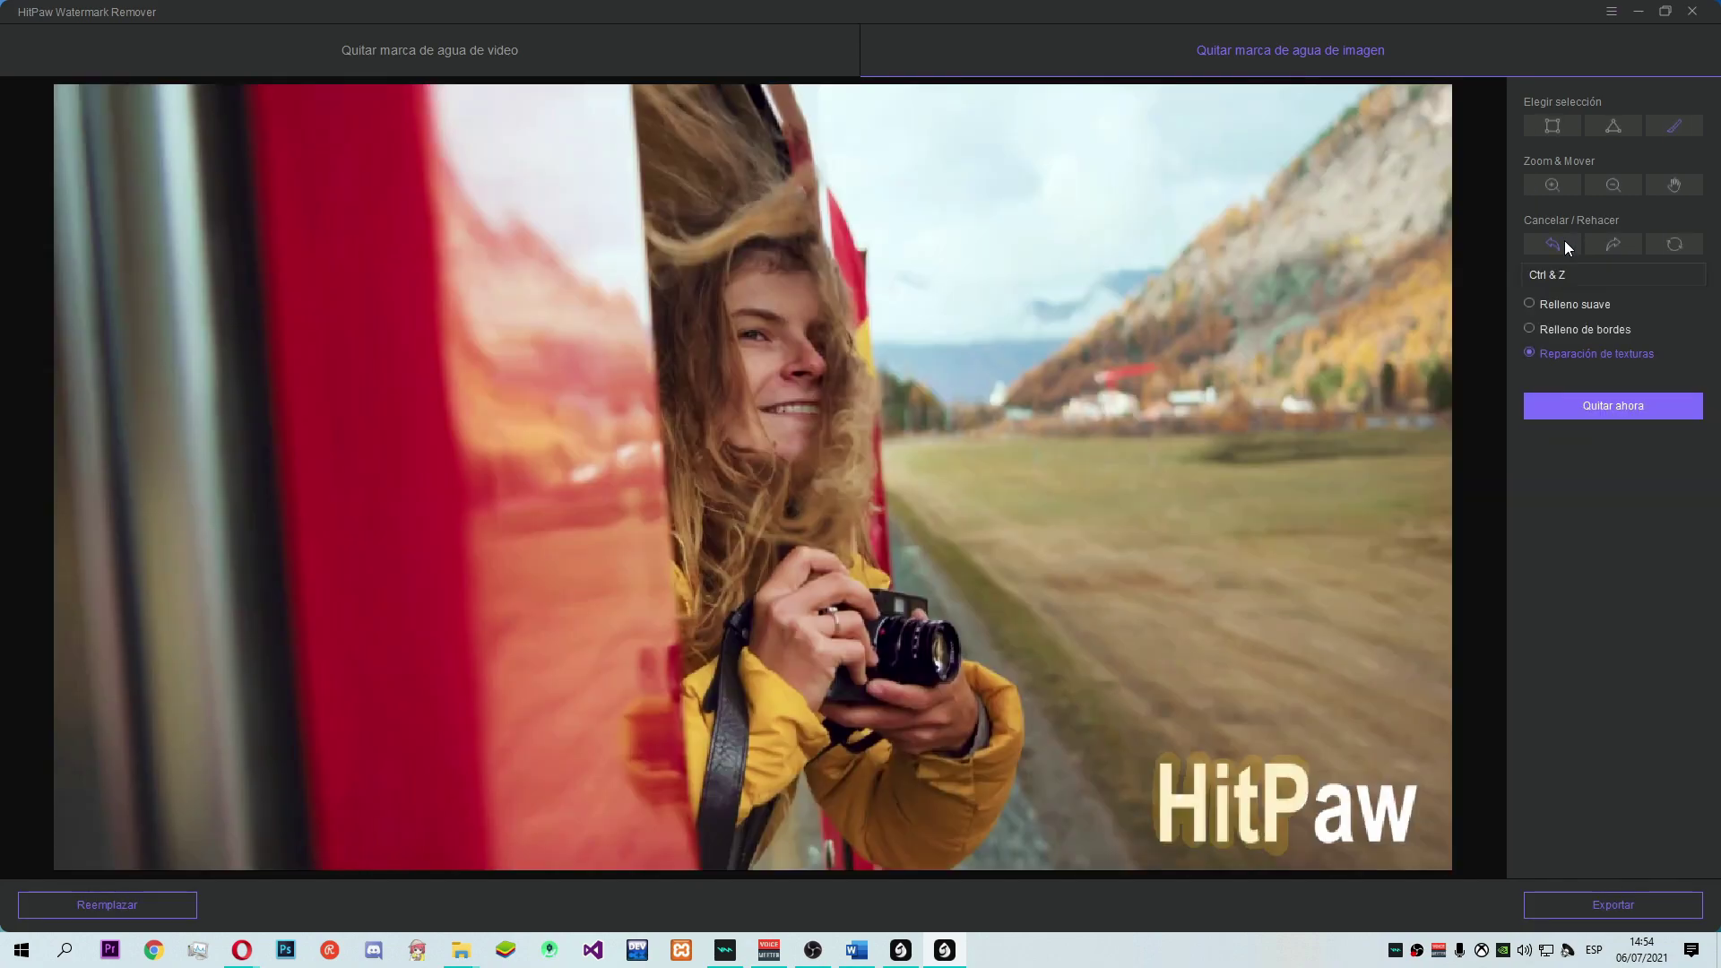
left_click(1563, 240)
left_click(1563, 240)
left_click(1563, 240)
left_click(1563, 240)
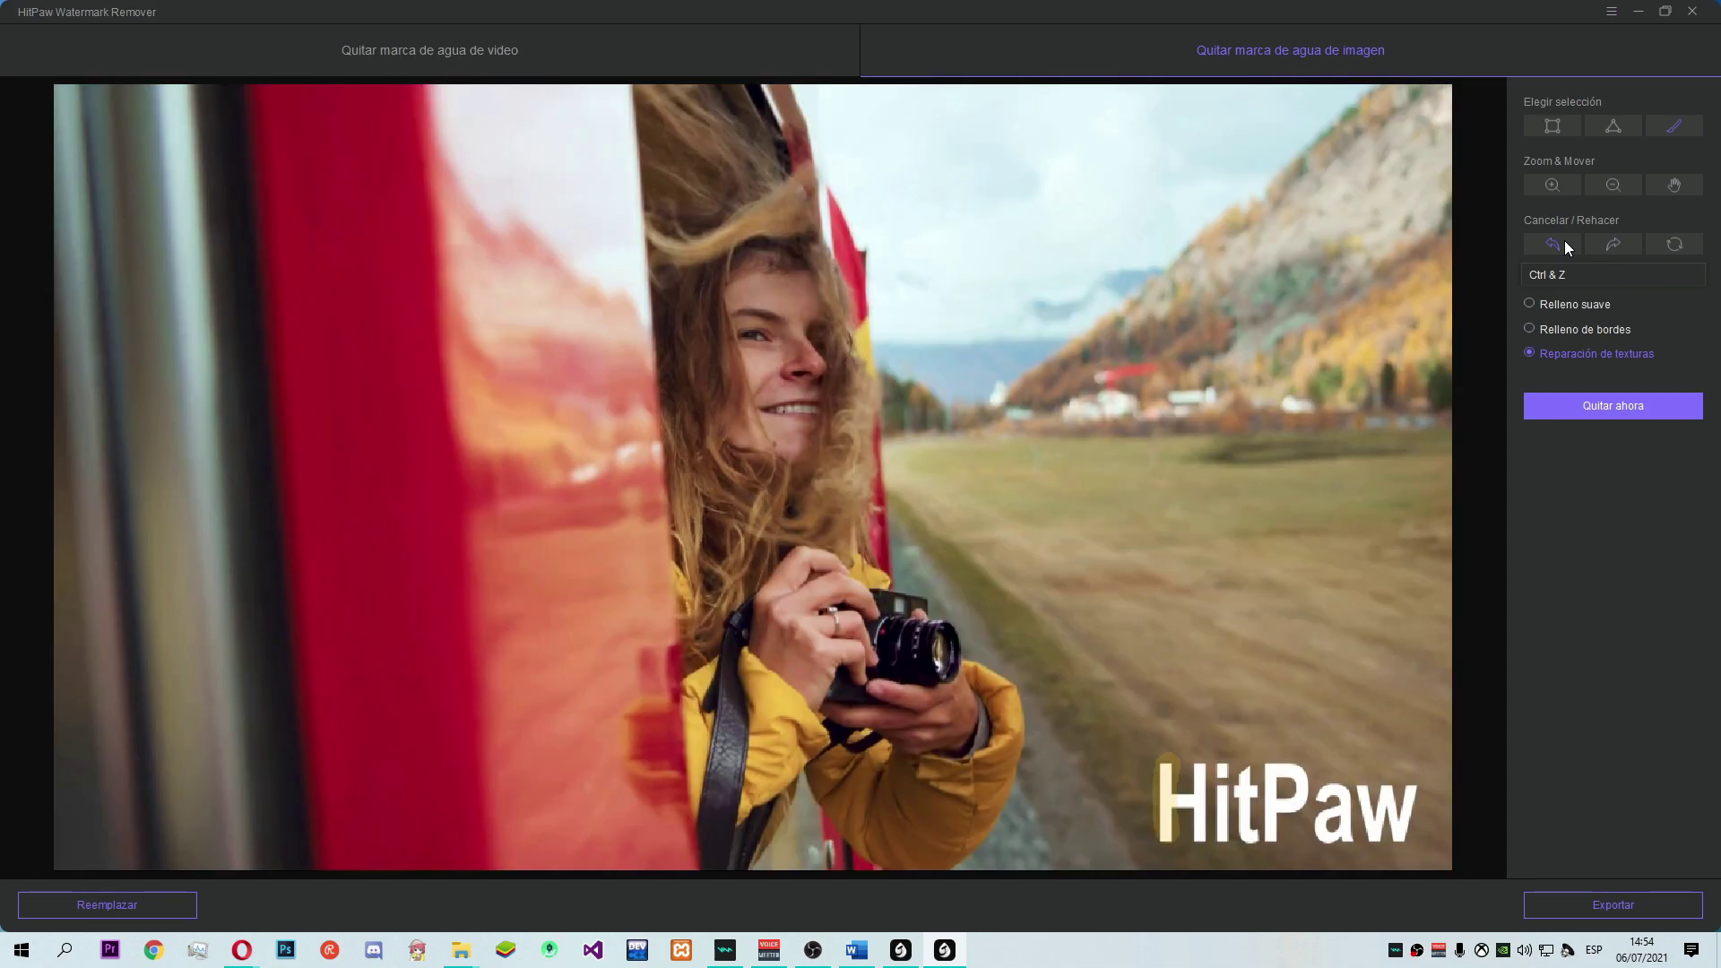
left_click(1564, 240)
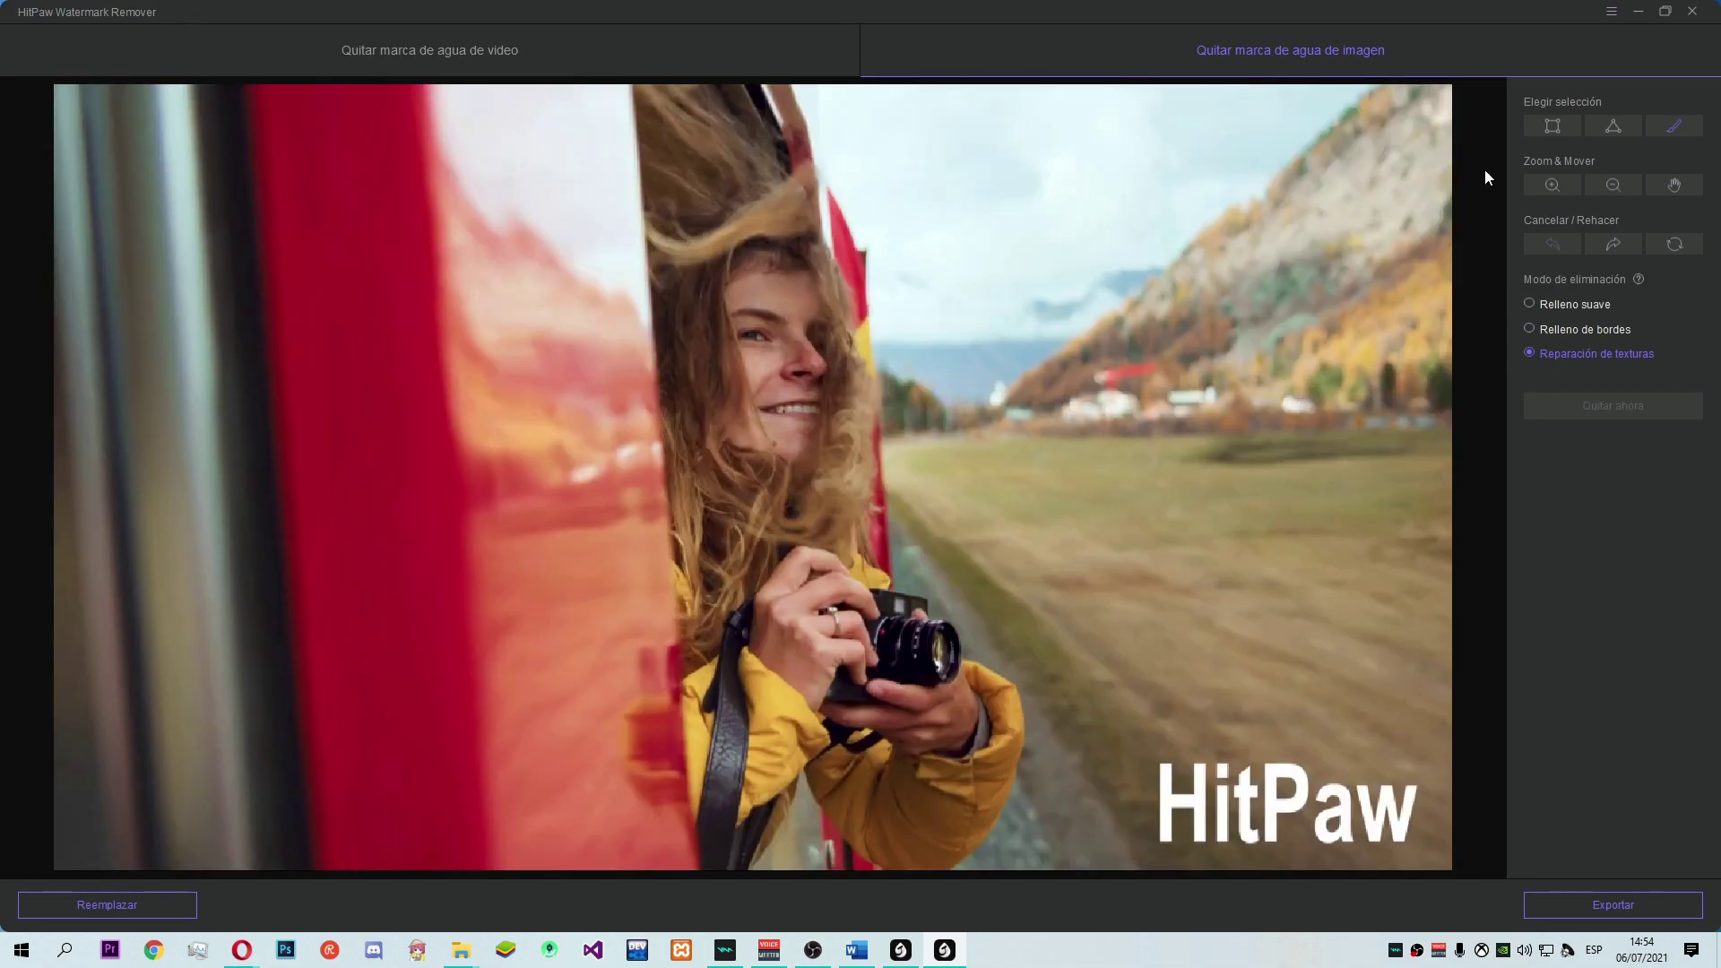
Try outlining the HitPaw watermark with a four-corner polygon selection, levelling its upper edge, and undo the selection.
left_click(1145, 754)
left_click(1145, 858)
left_click(1427, 856)
left_click(1428, 744)
left_click(1144, 755)
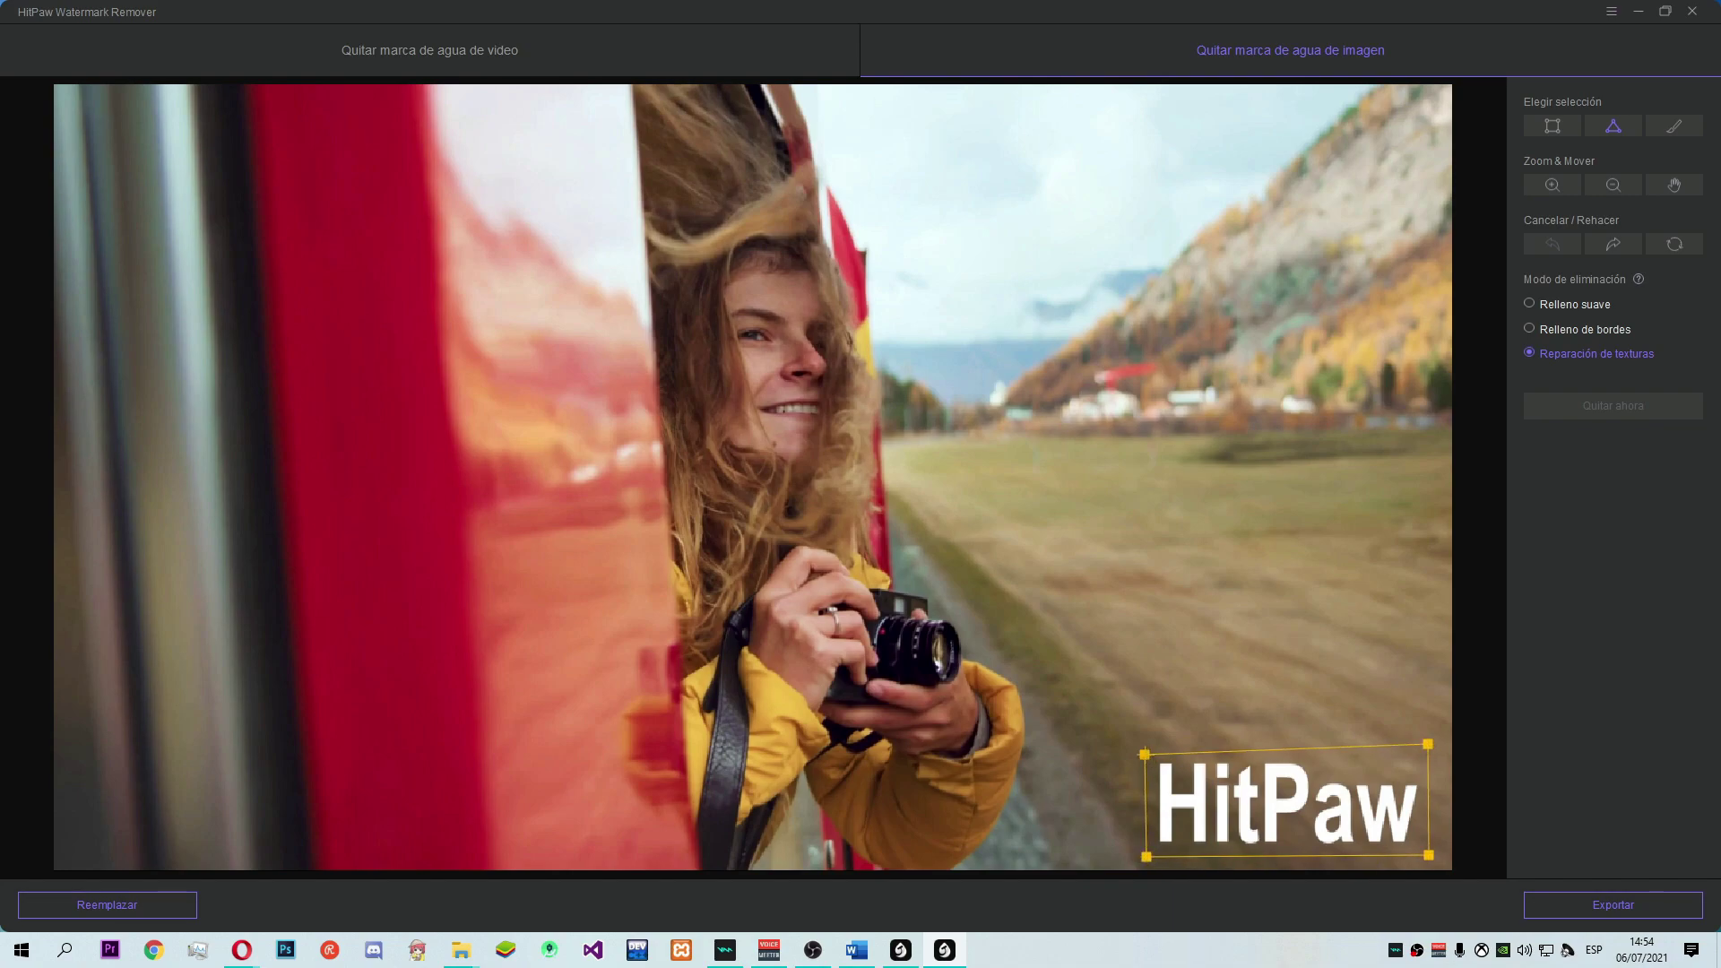
left_click(1147, 757)
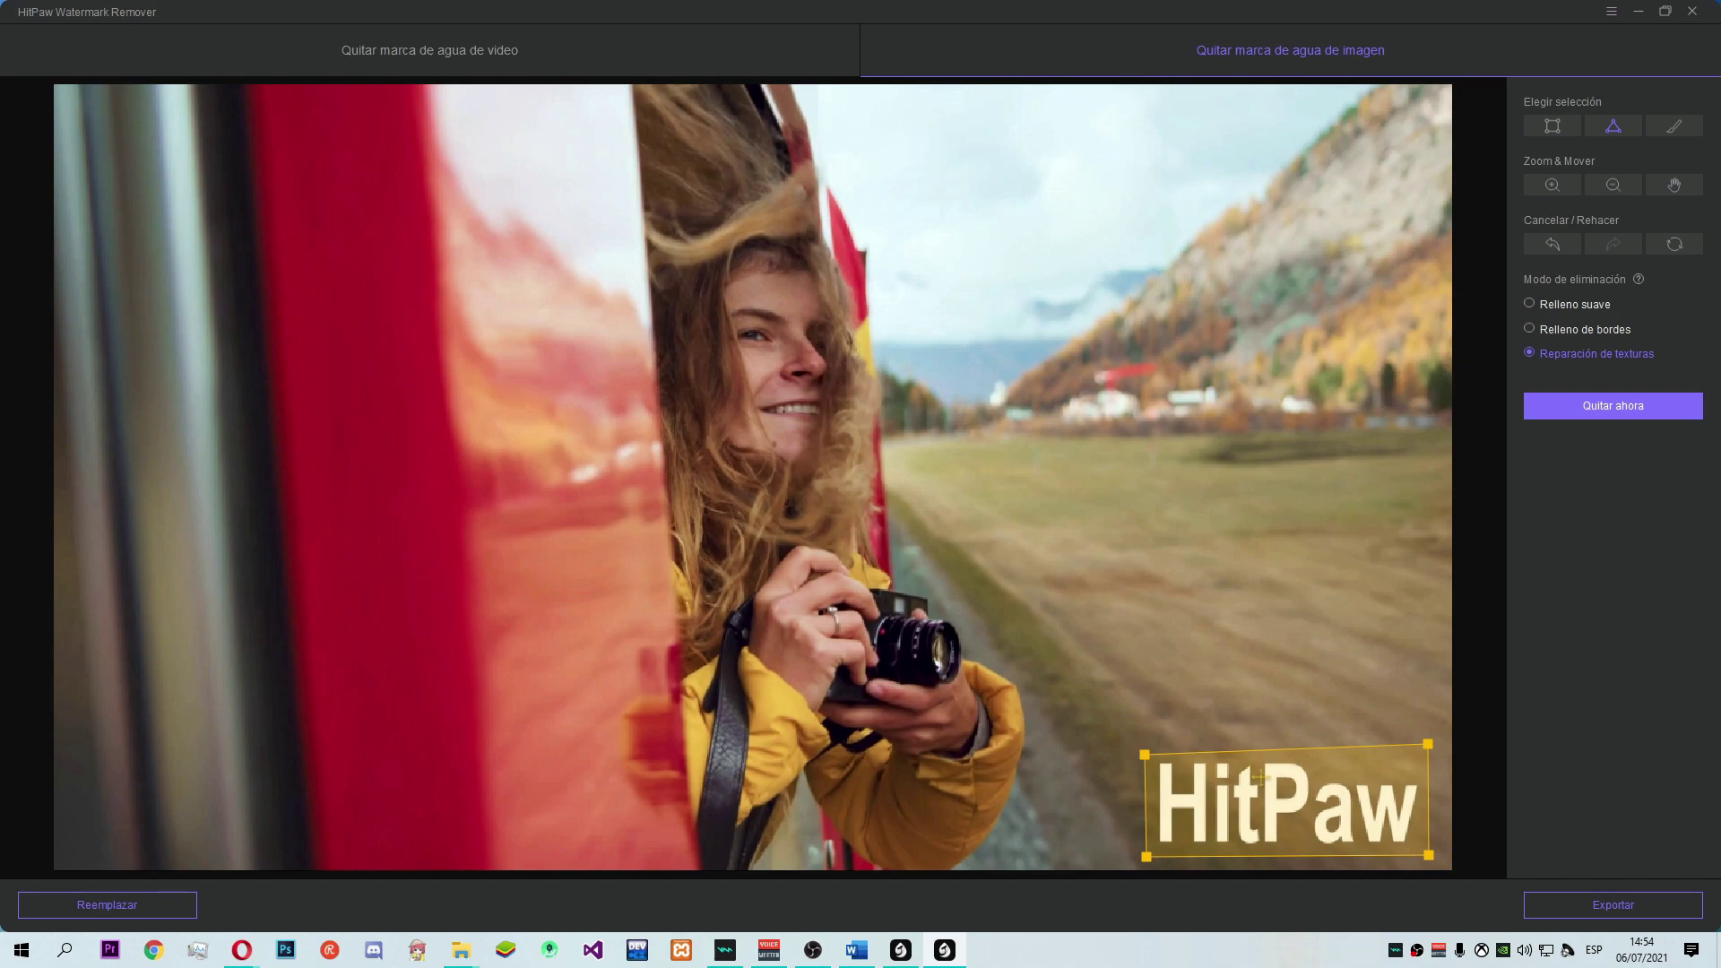
left_click_drag(1429, 743, 1431, 753)
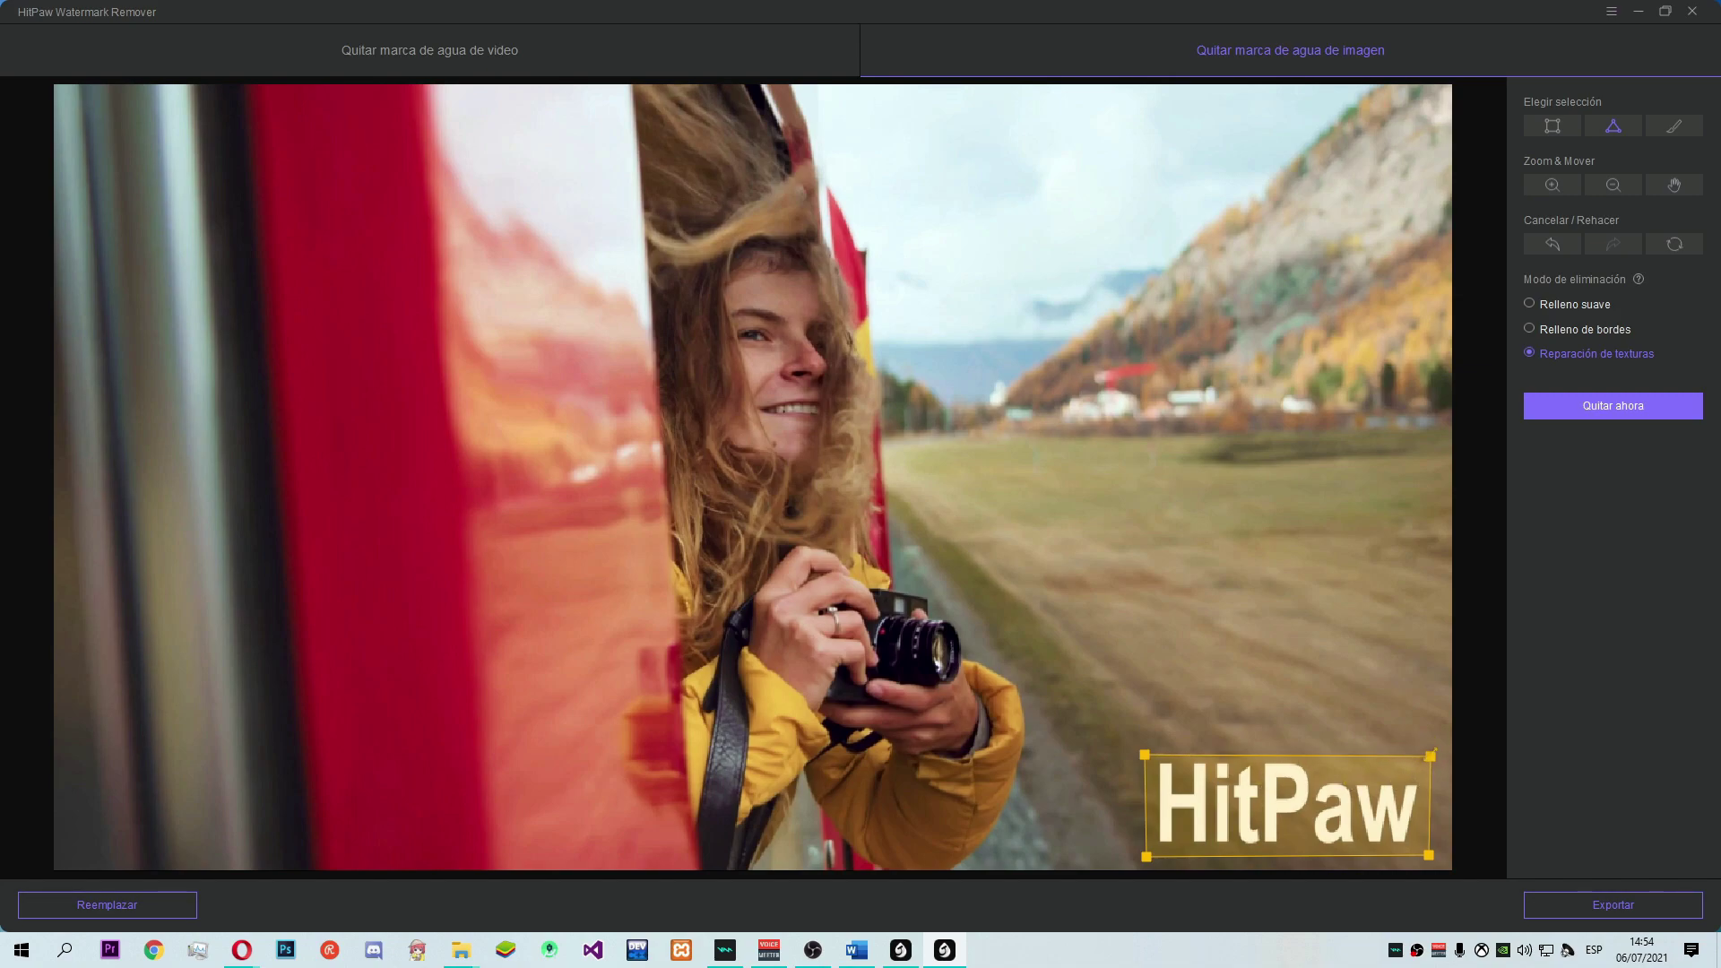
left_click(1545, 243)
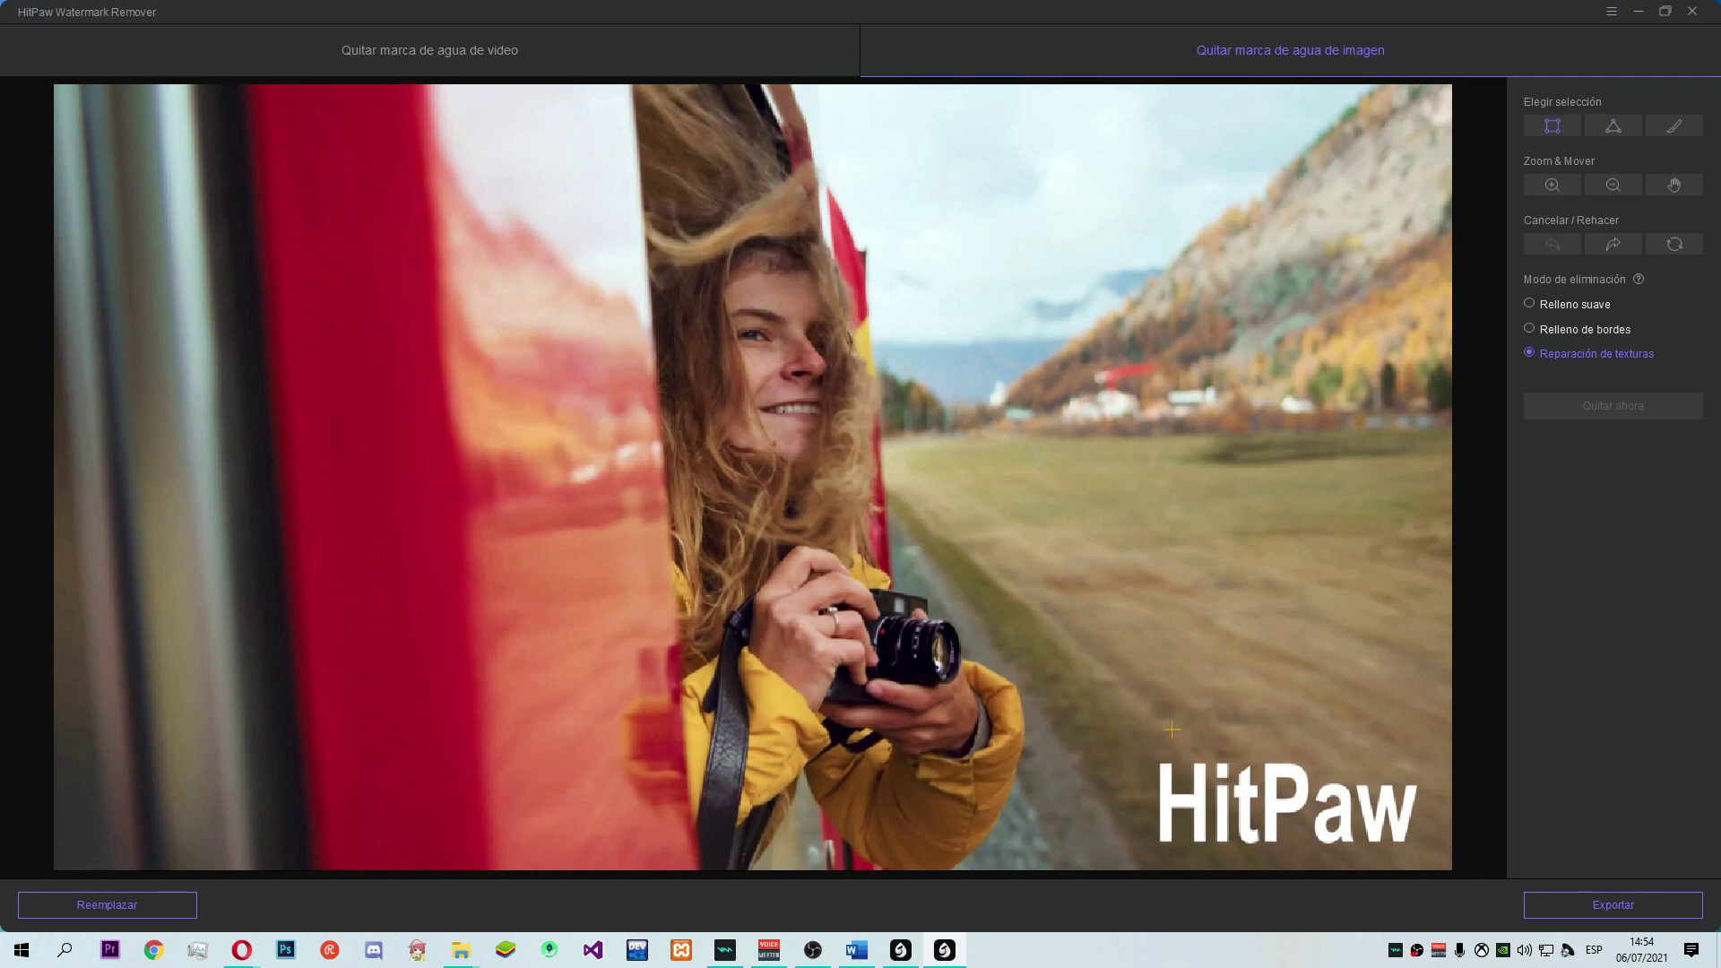
Remove the HitPaw watermark with a rectangular selection around it in Reparación de texturas mode, and export the image.
left_click_drag(1157, 749, 1429, 857)
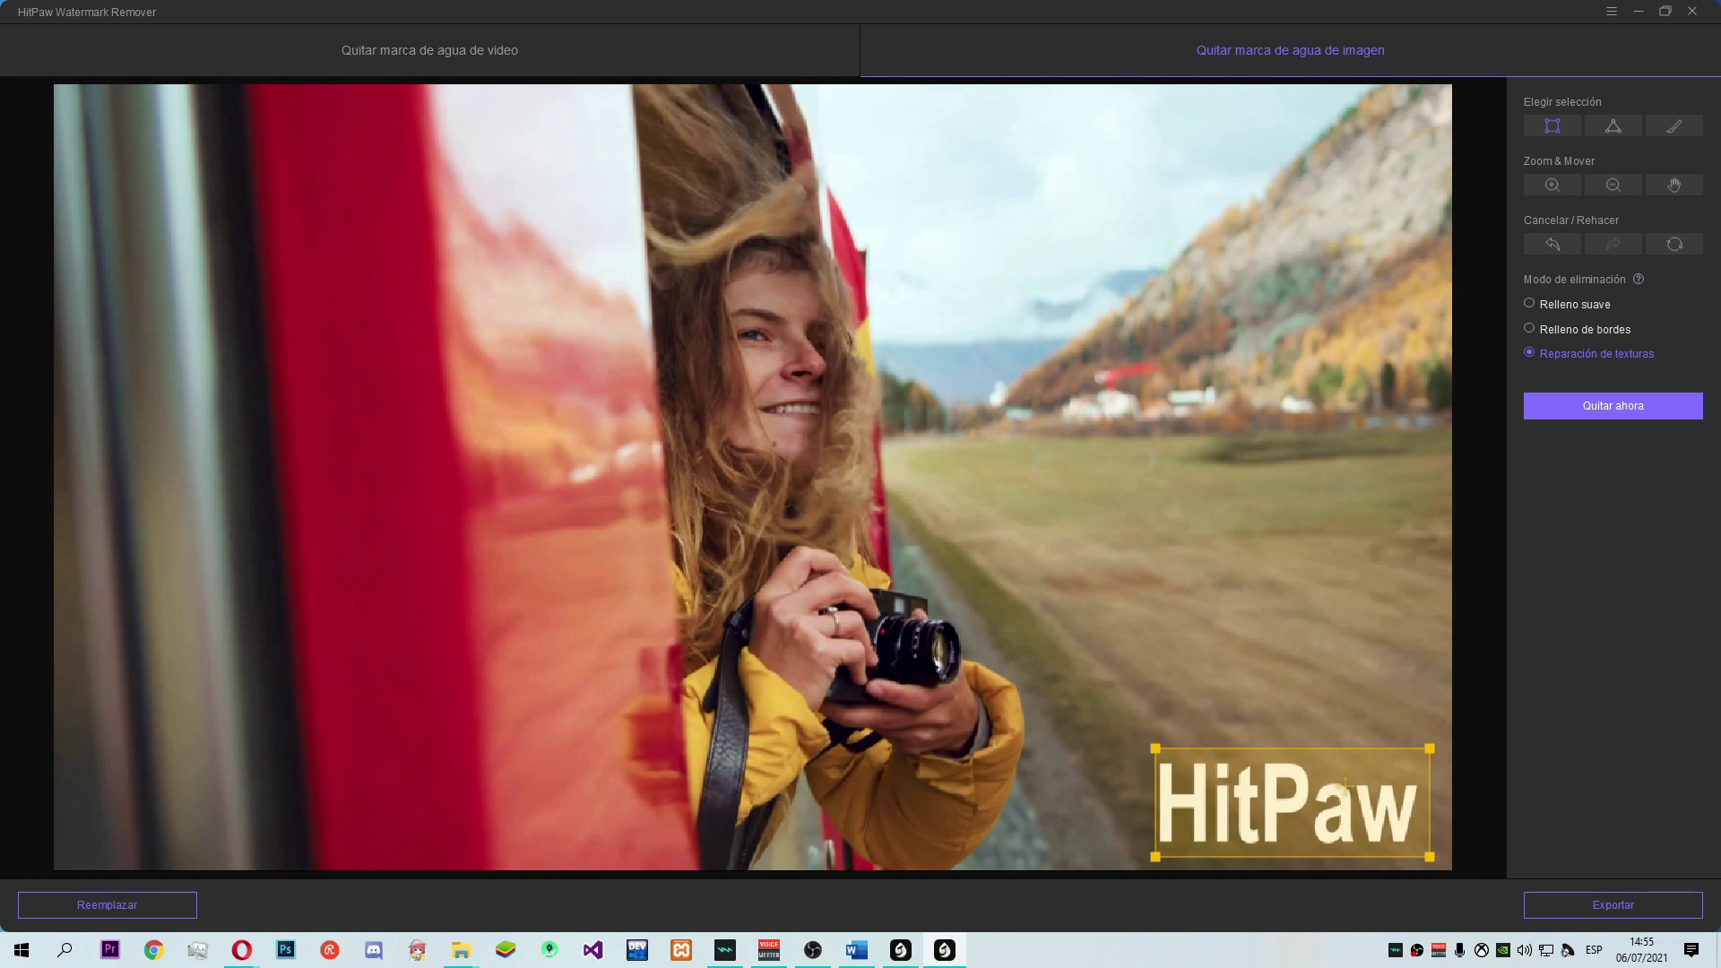
left_click(1616, 409)
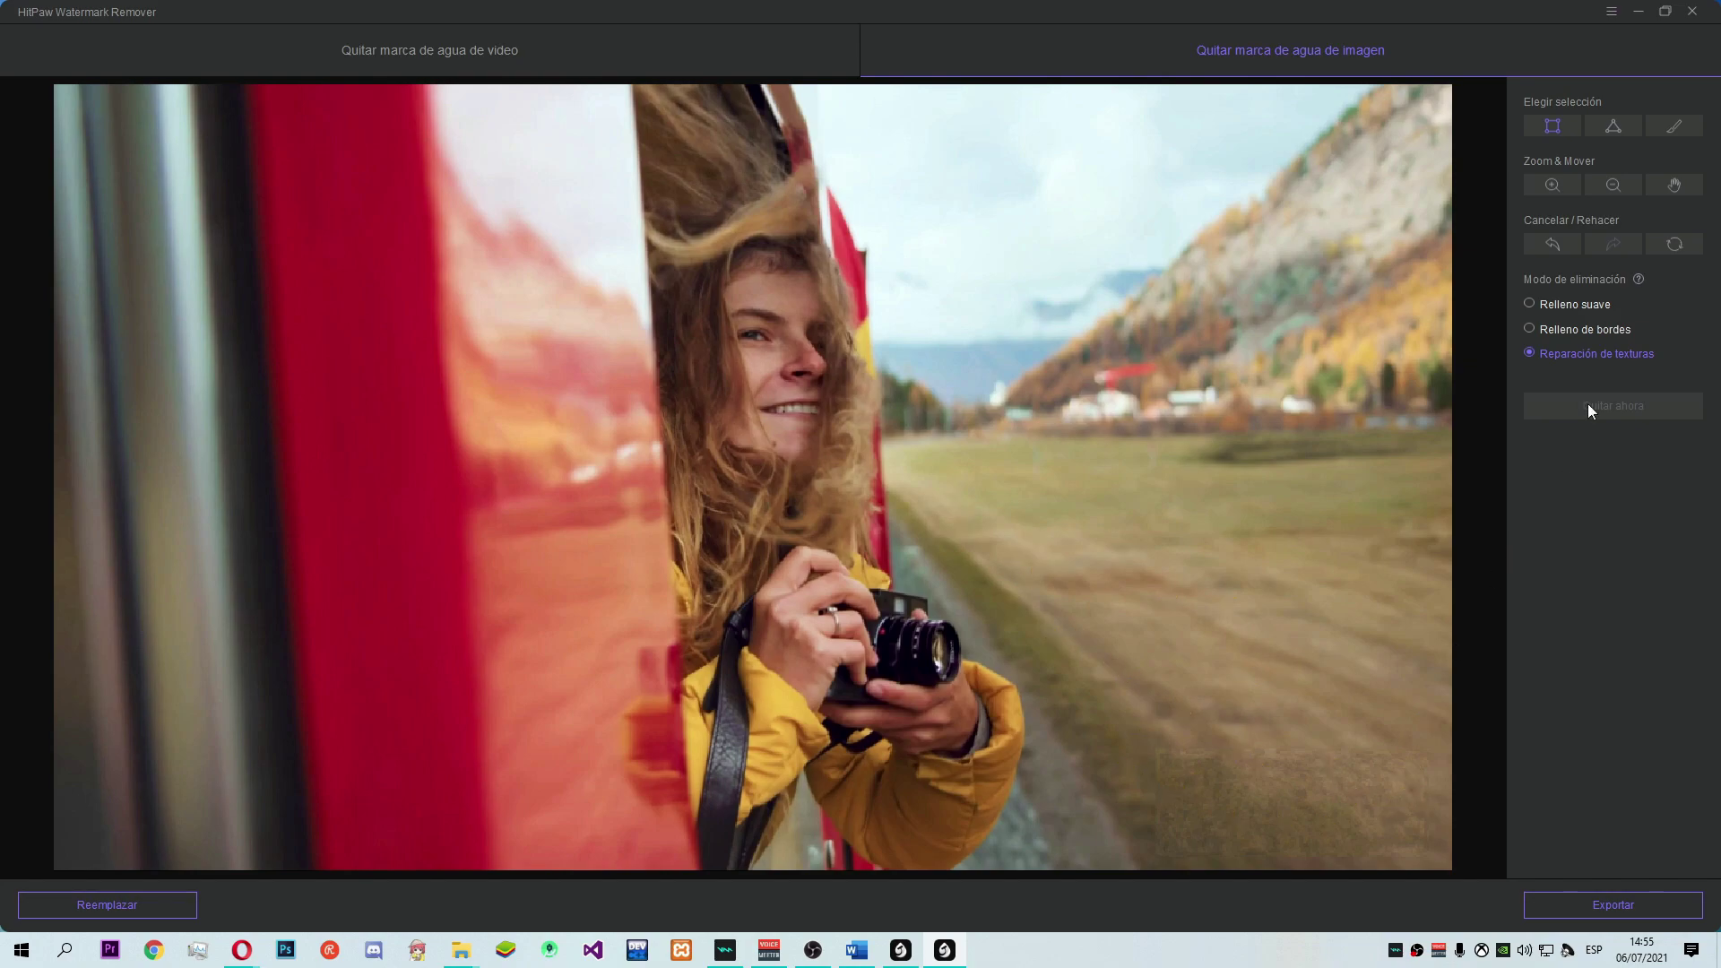
left_click(1622, 908)
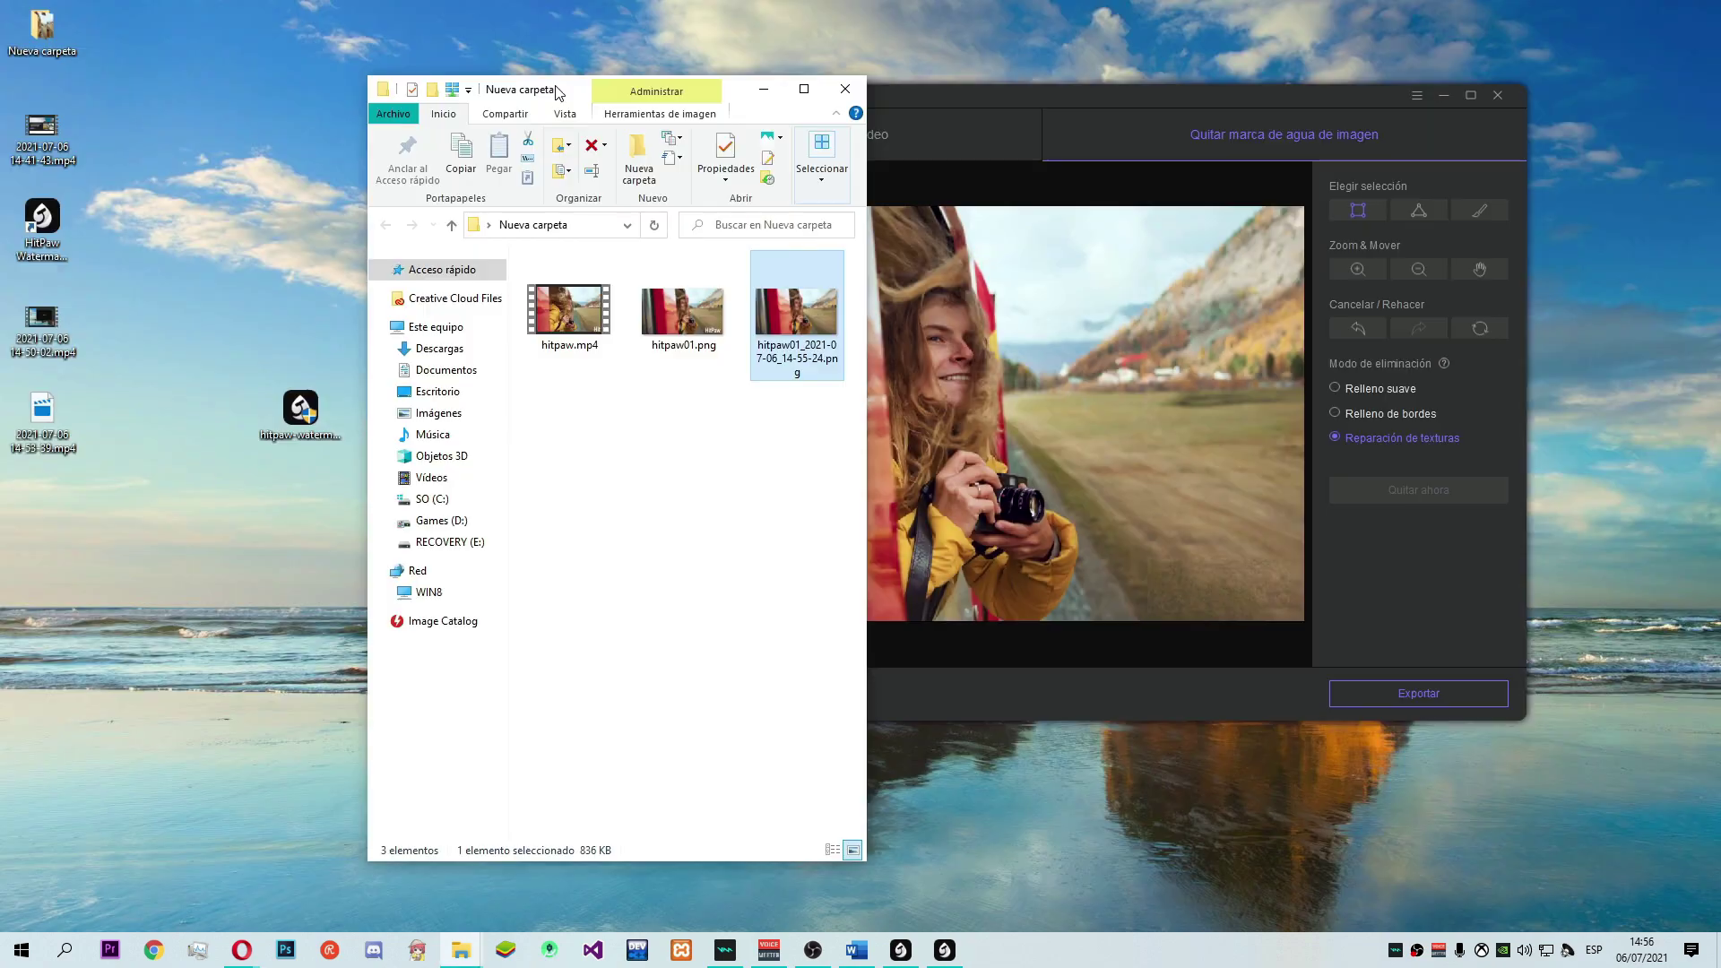
Open the original hitpaw01.png in Windows Photo Viewer and move its window aside to uncover the folder.
mouse_move(555, 67)
left_mouse_down()
mouse_move(467, 69)
mouse_move(569, 67)
left_mouse_up()
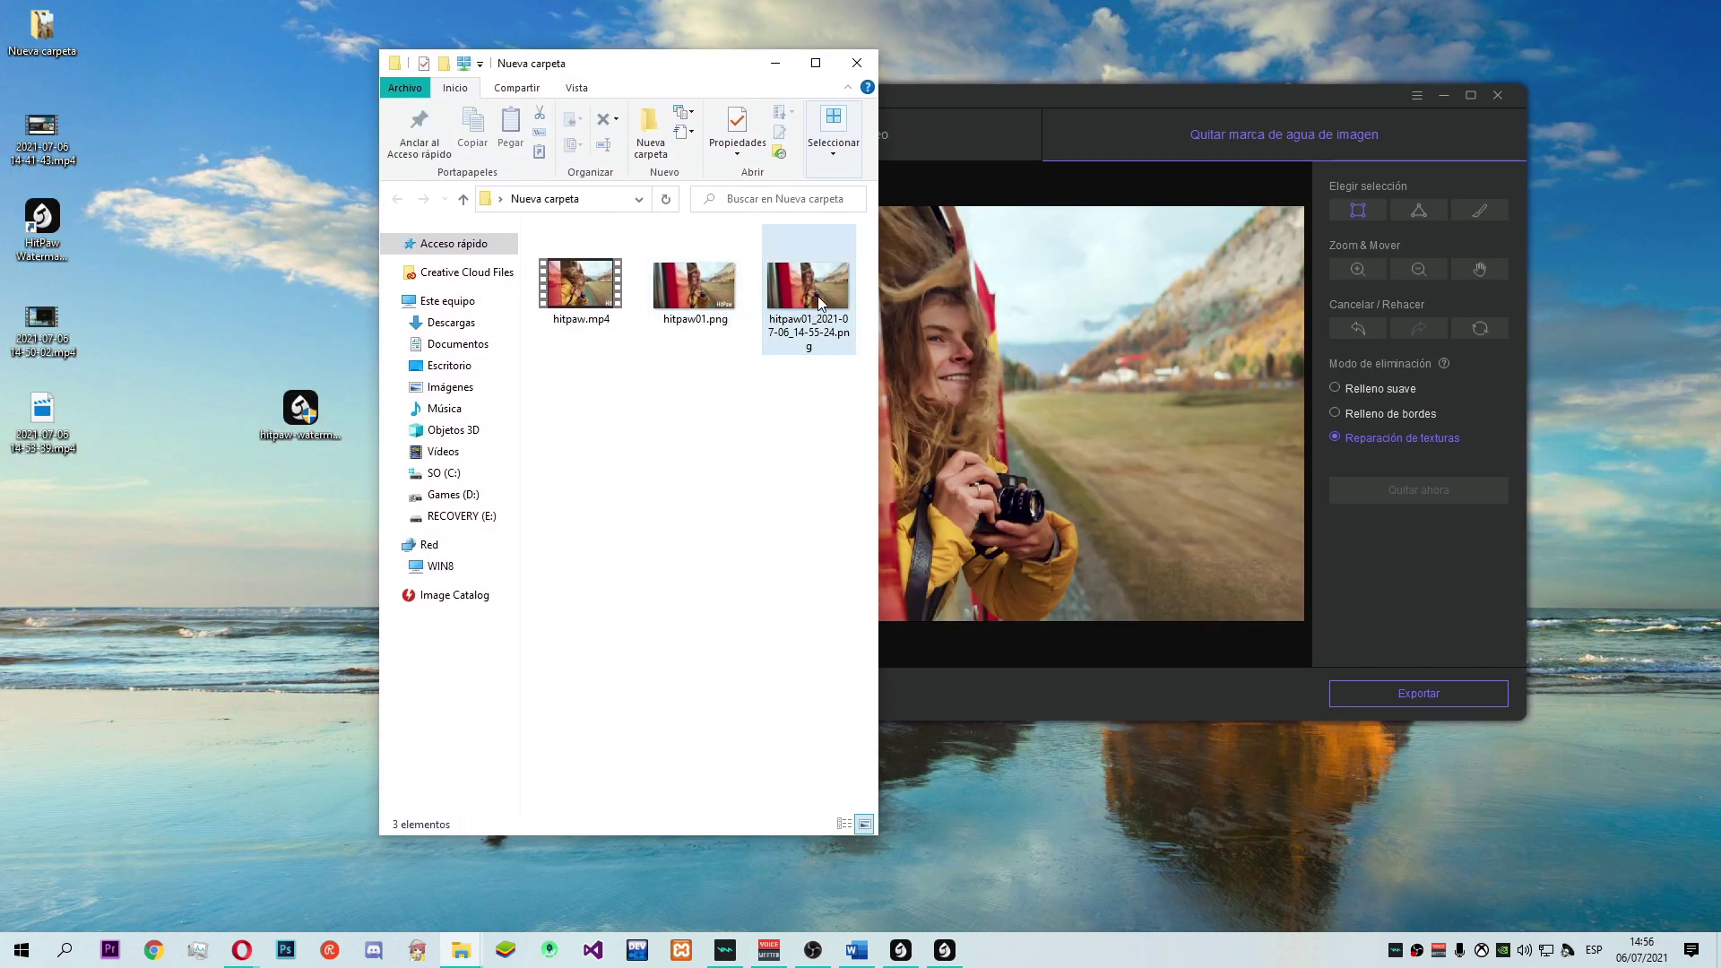
left_click(715, 287)
right_click(714, 287)
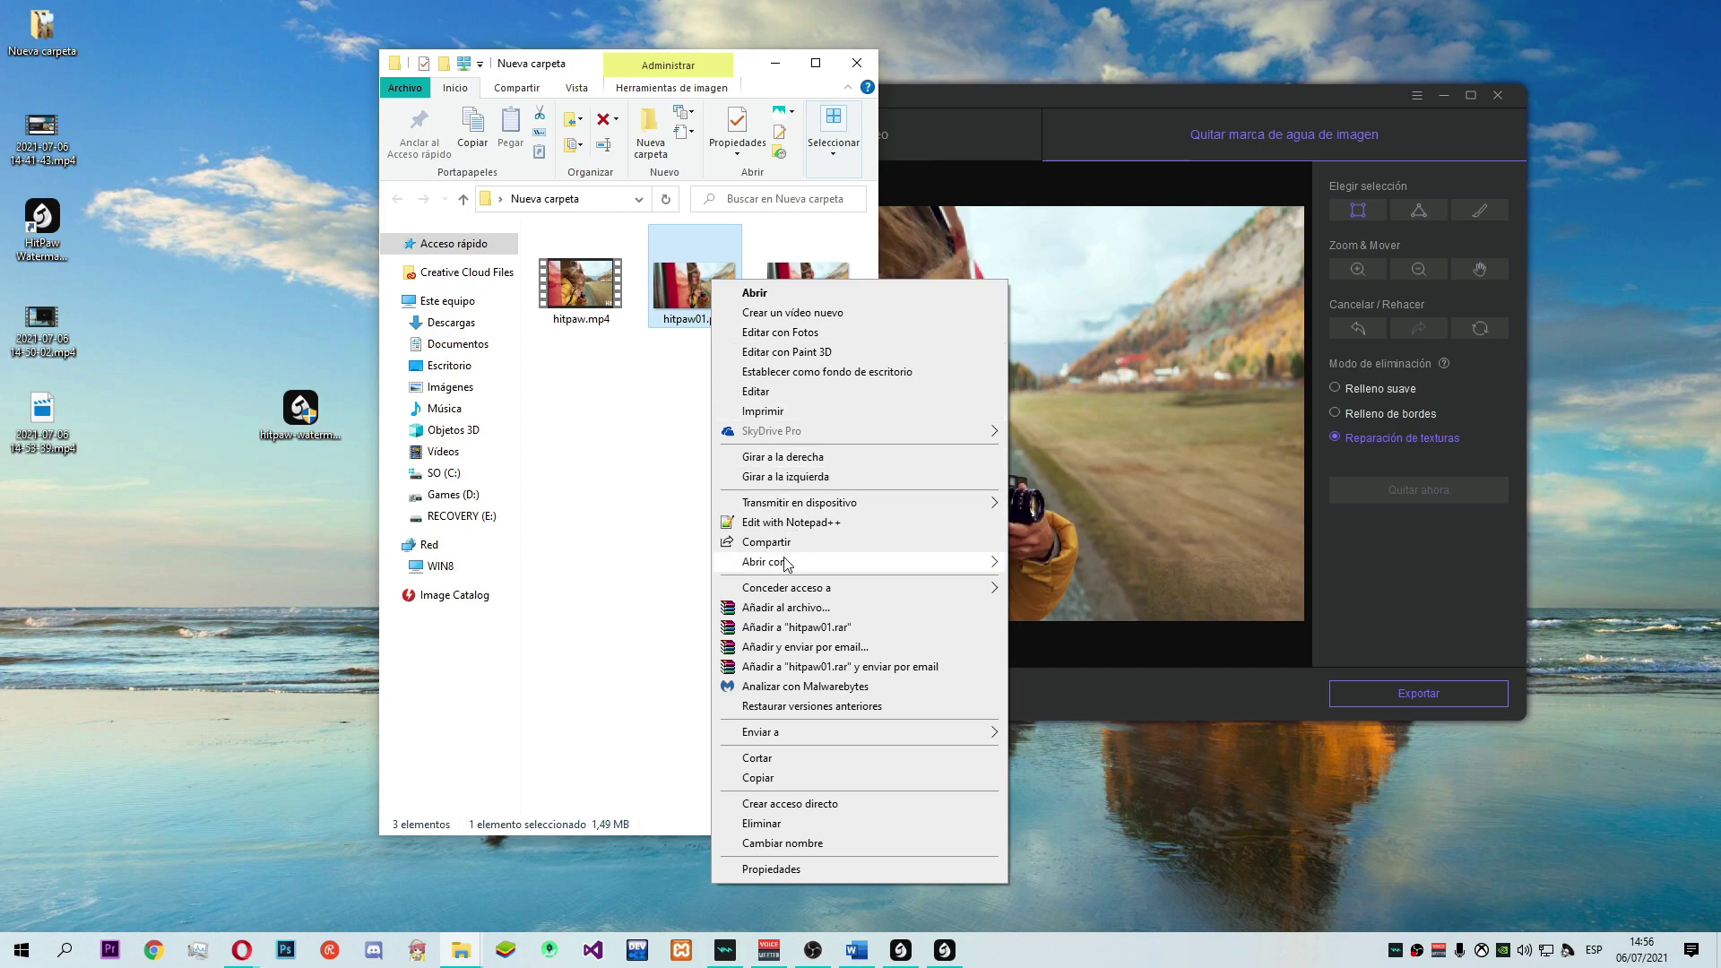
mouse_move(897, 562)
left_click(1075, 723)
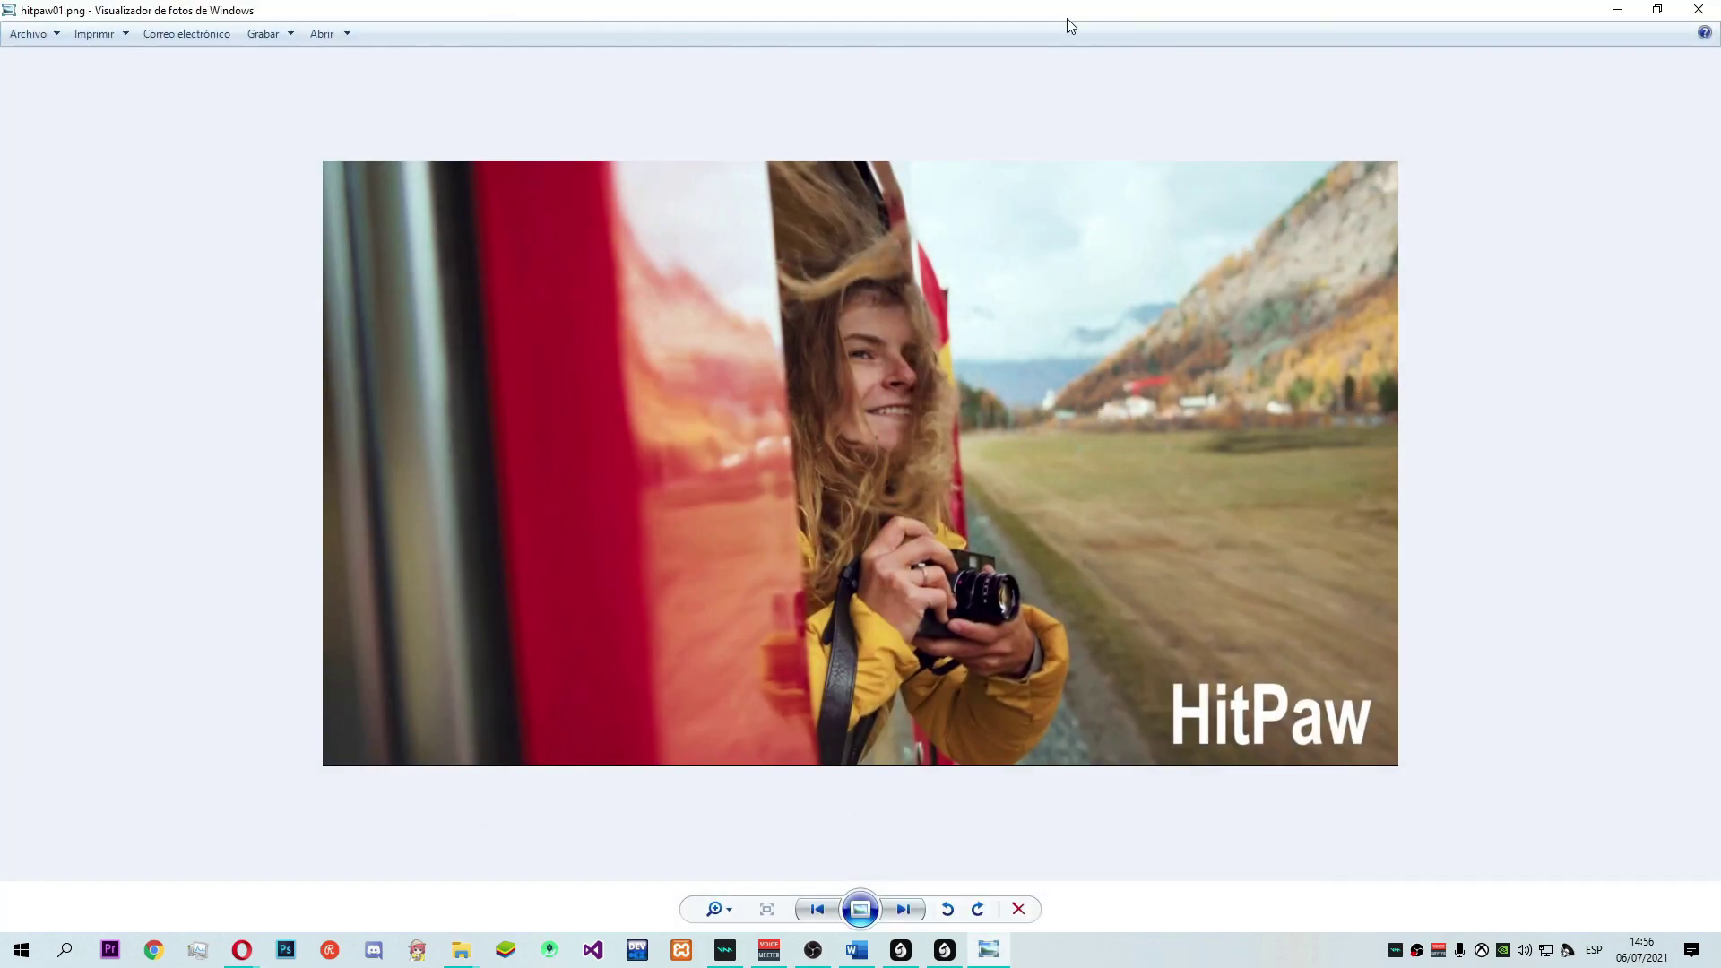
left_click_drag(1039, 9, 415, 87)
Open the exported hitpaw01_2021-07-06_14-55-24.png, minimize the folder, and place the image beside the original for comparison.
left_click(790, 294)
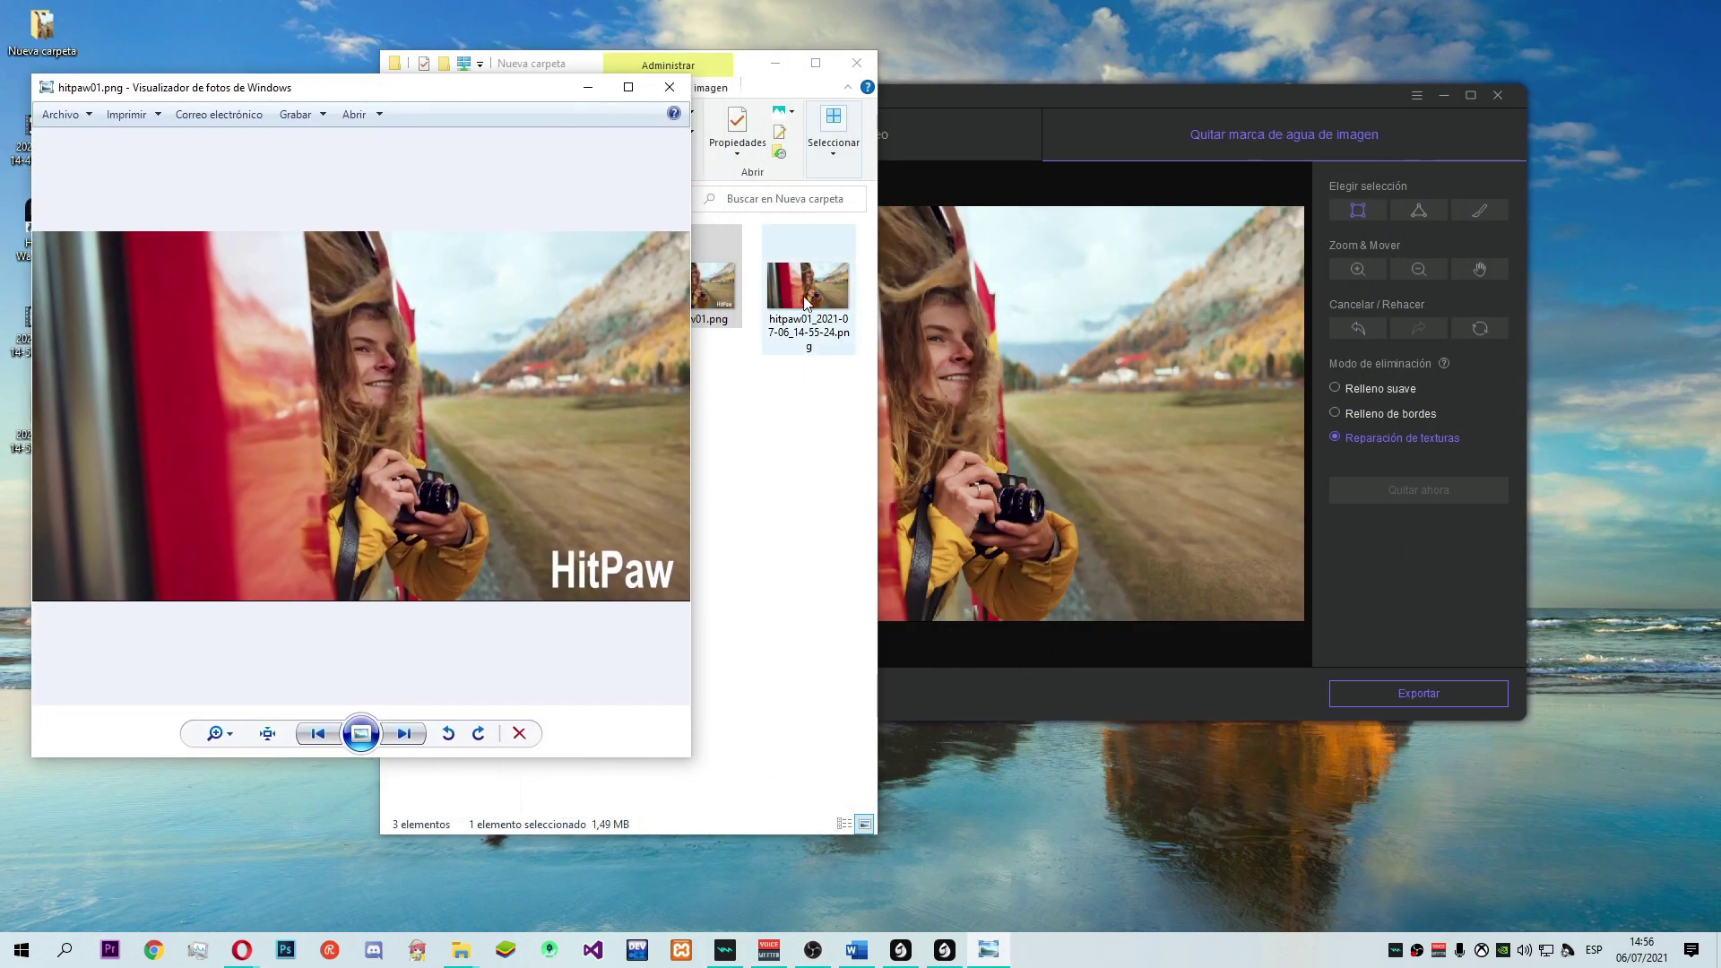
double_click(821, 293)
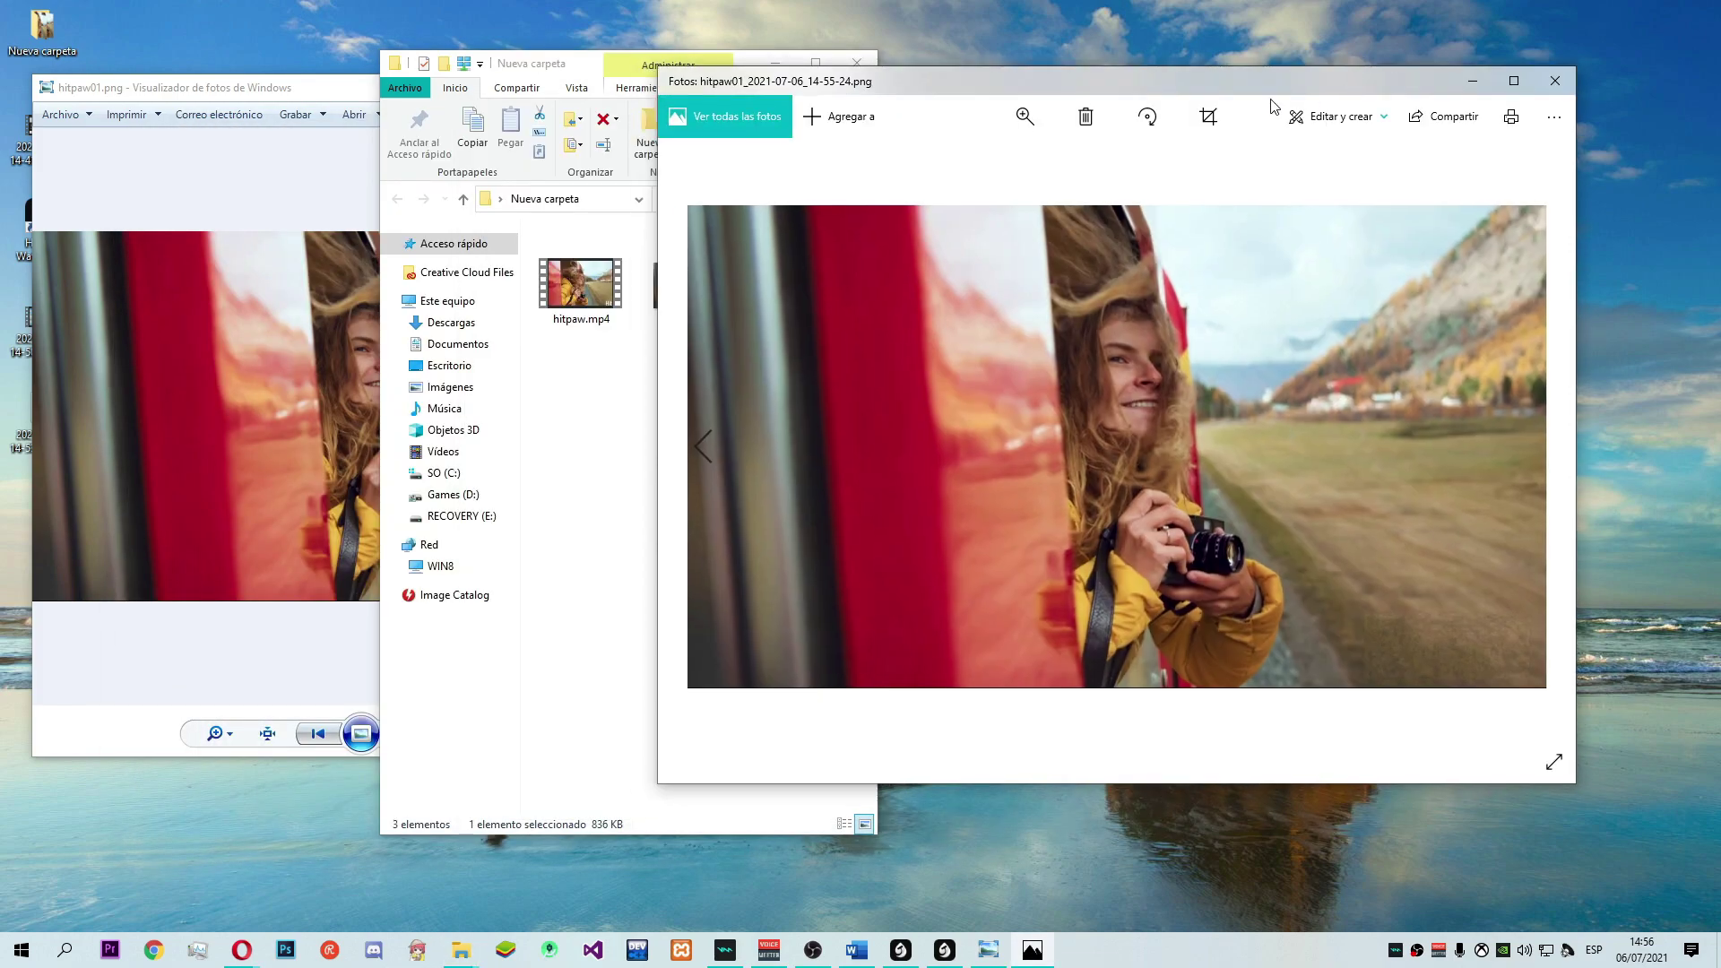
left_click(544, 85)
left_click(775, 62)
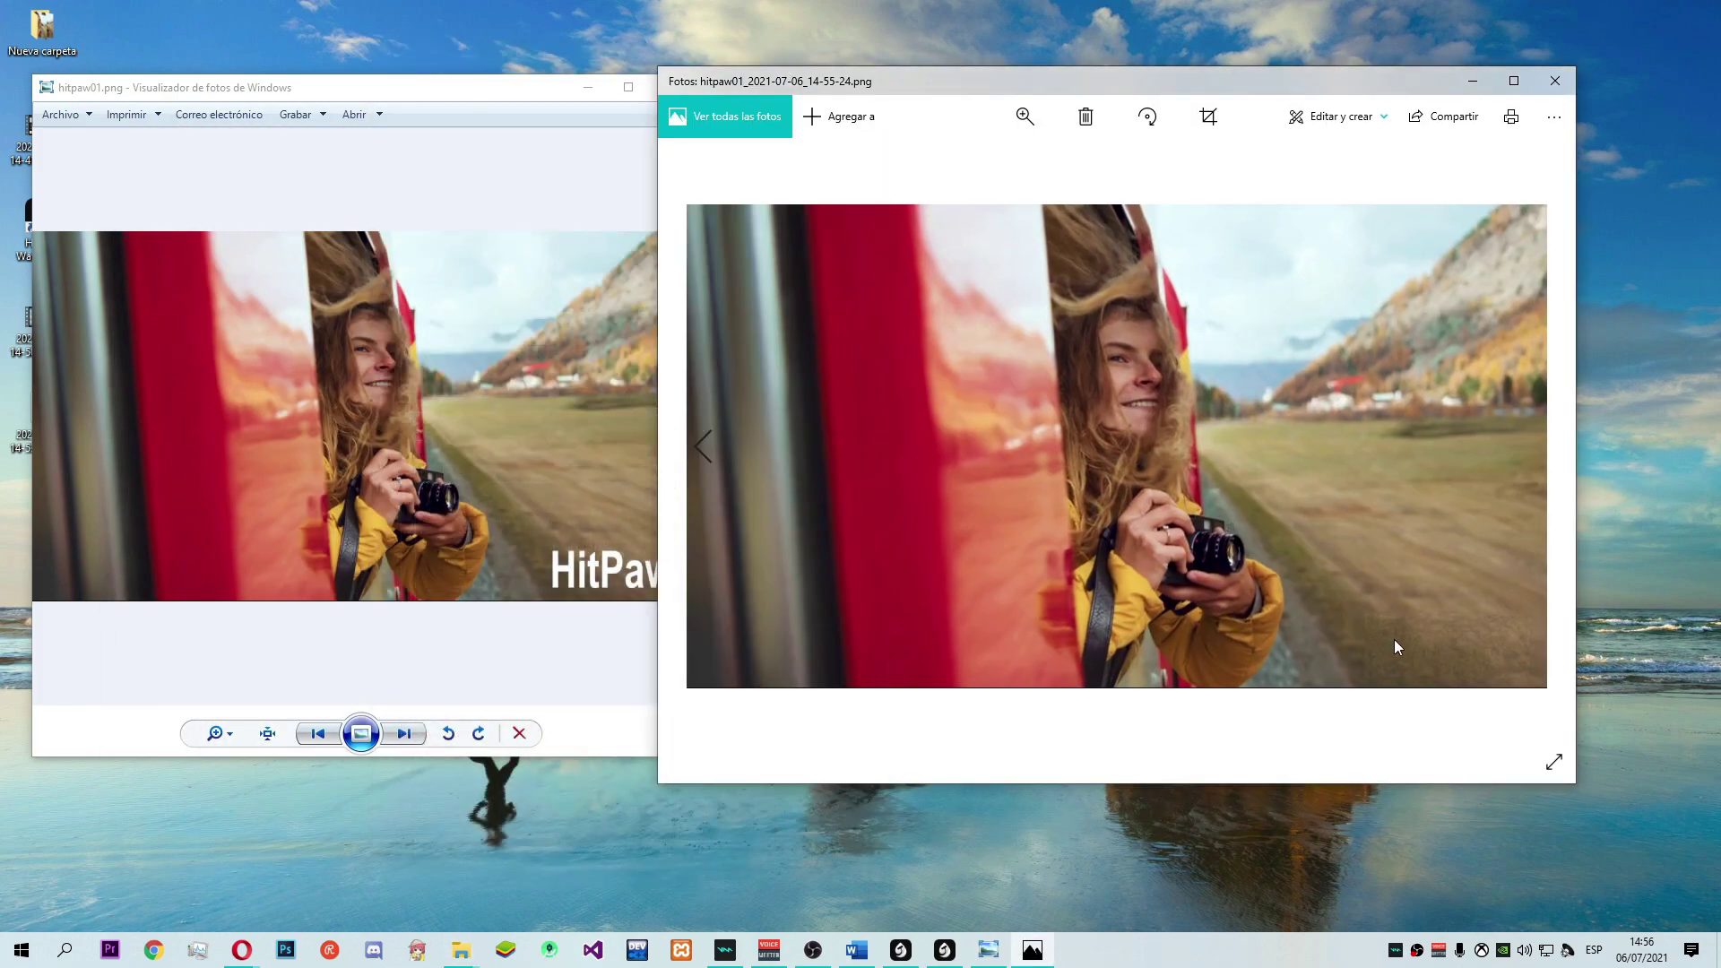
left_click_drag(1126, 80, 1184, 59)
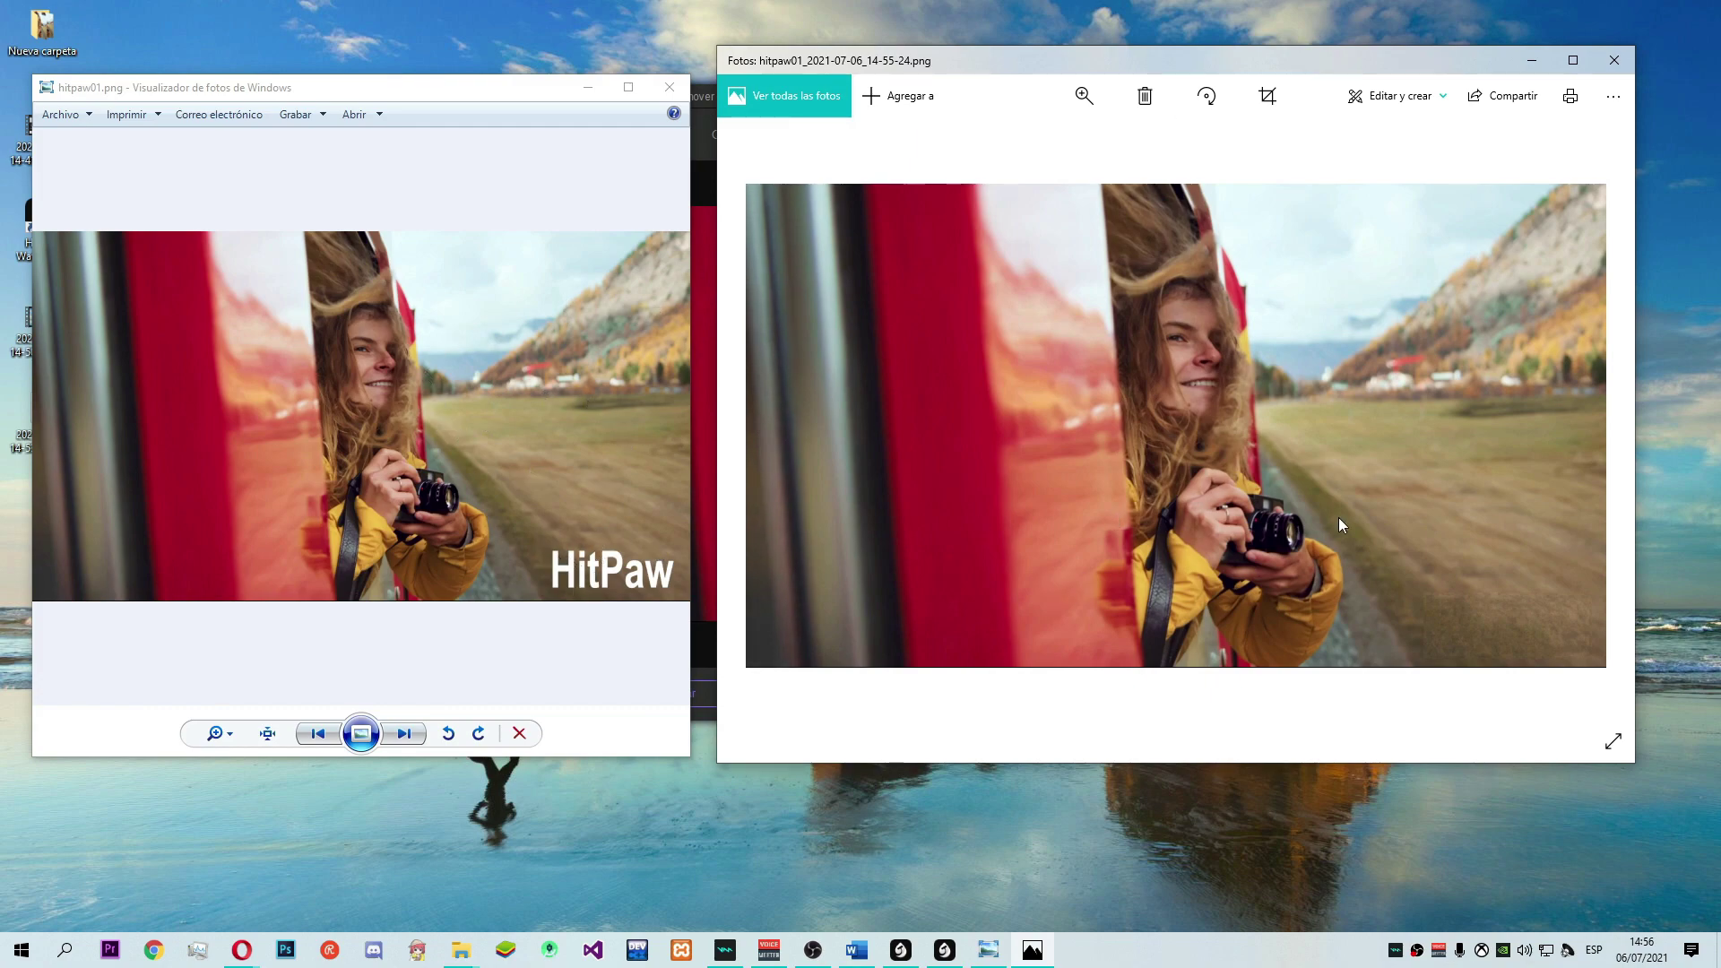
Close the exported and original image windows and return to HitPaw Watermark Remover.
left_click(1614, 61)
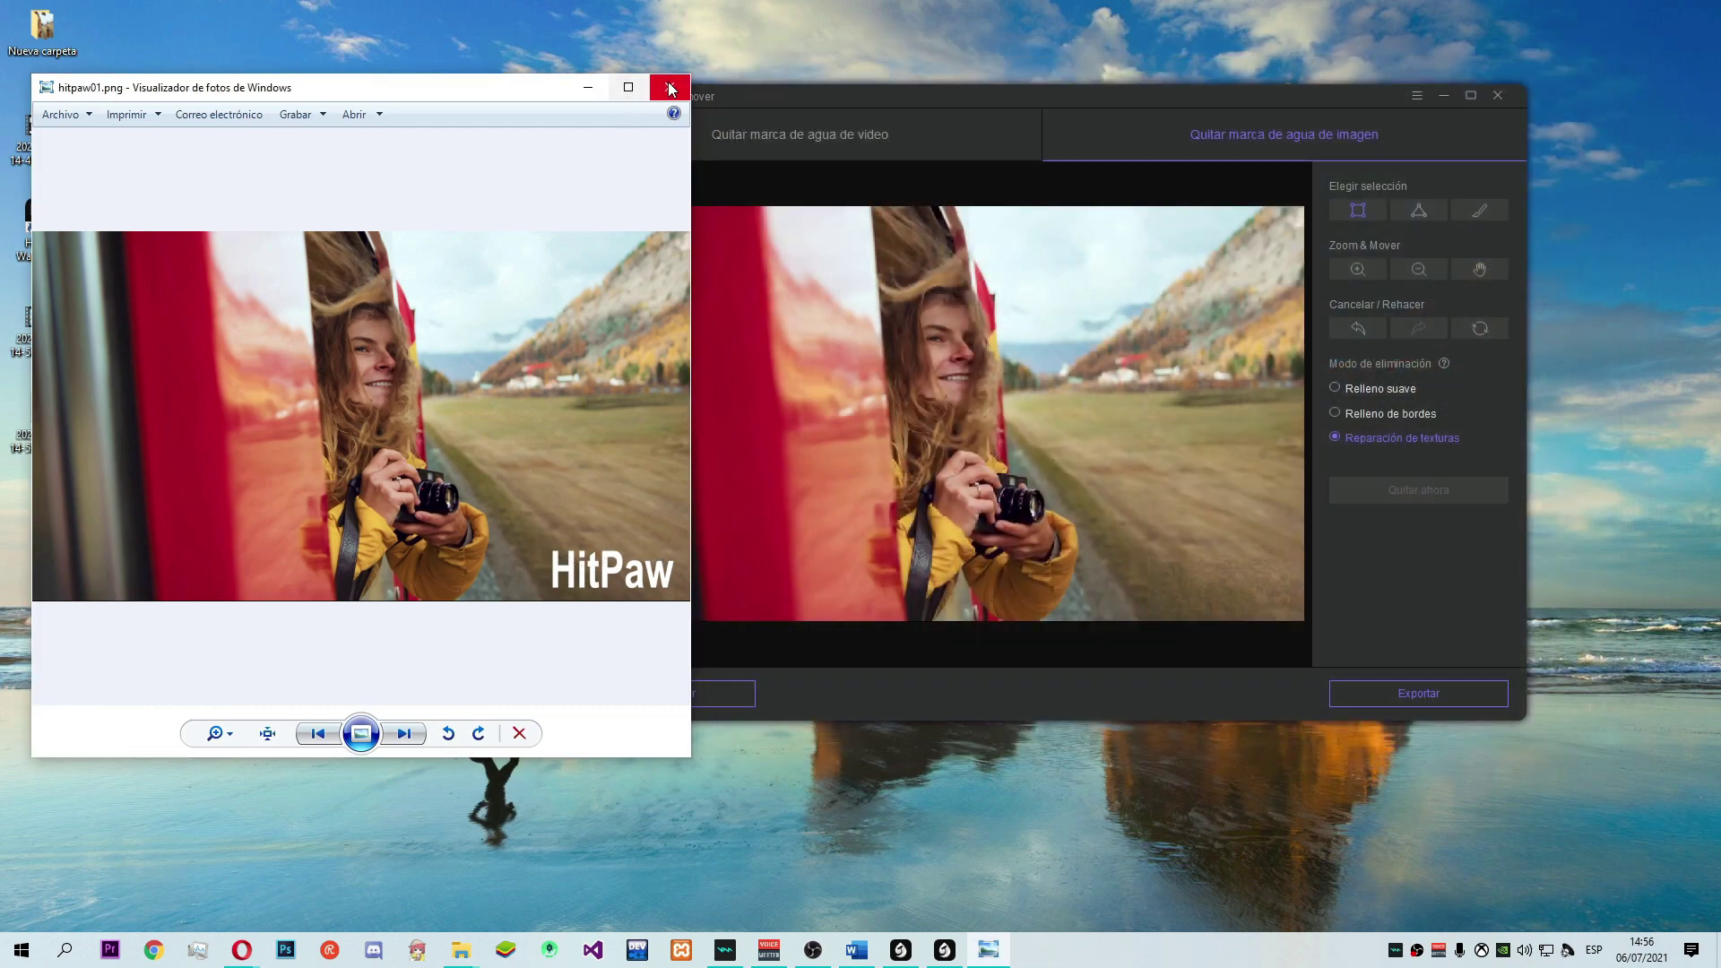
left_click(670, 87)
left_click_drag(1093, 101, 1055, 92)
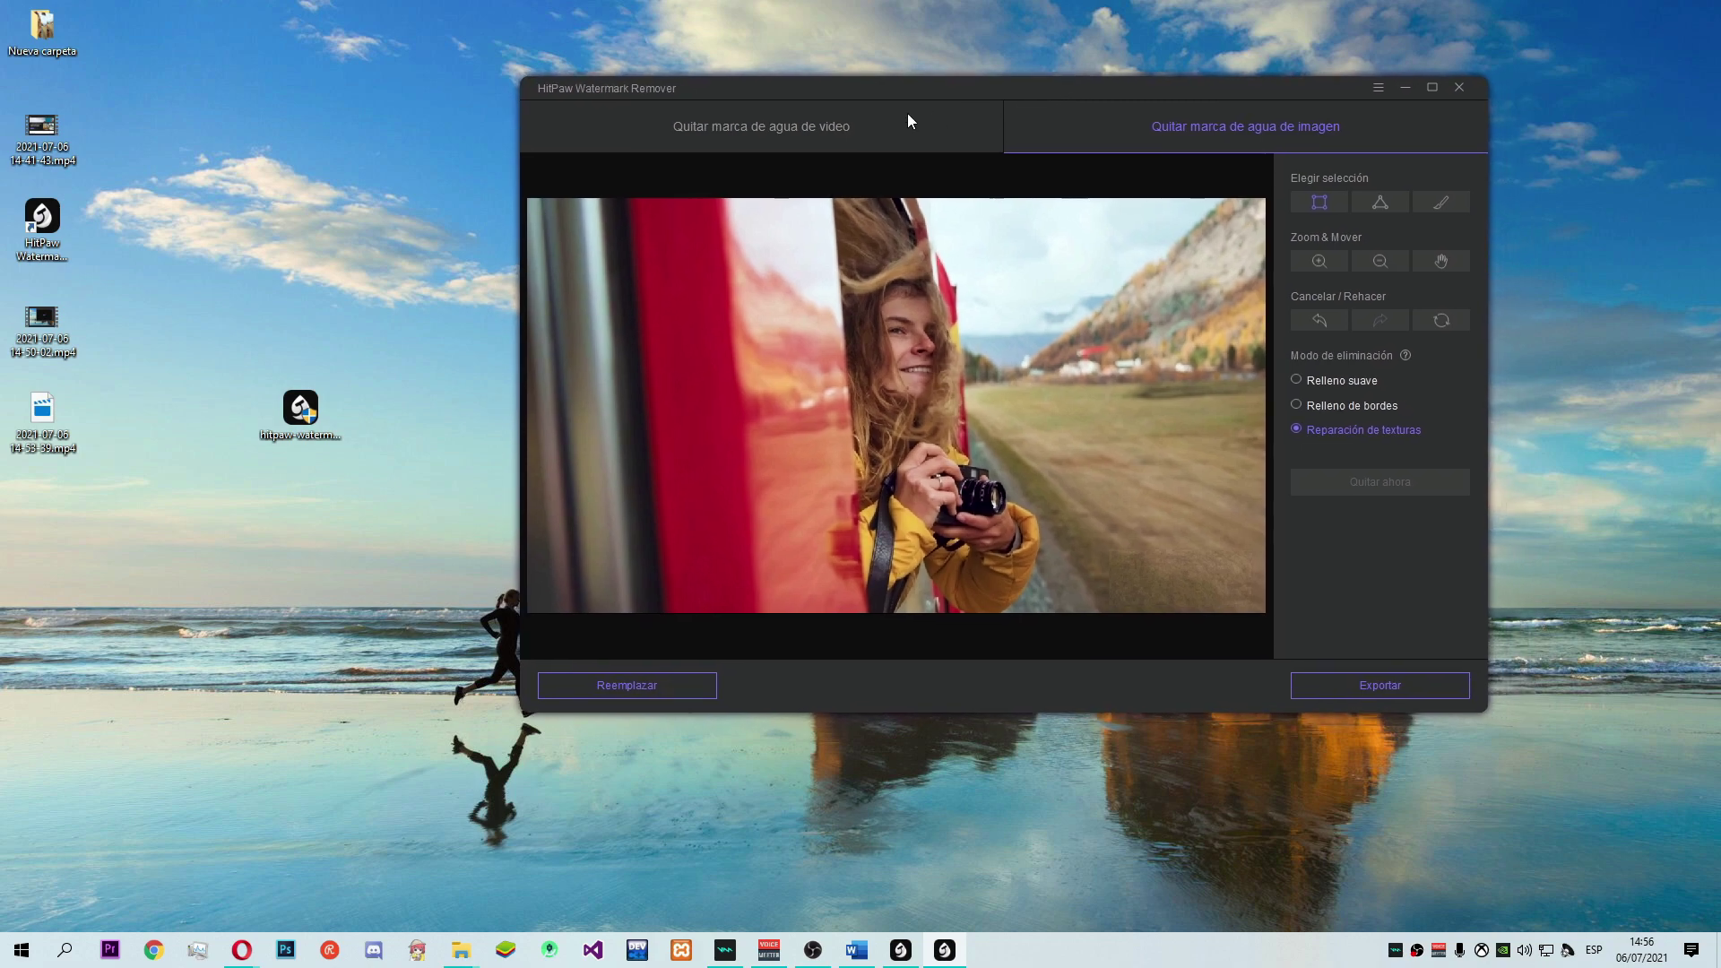
Switch to video watermark removal, discarding the image work, and load hitpaw.mp4 in the maximized window.
left_click(782, 129)
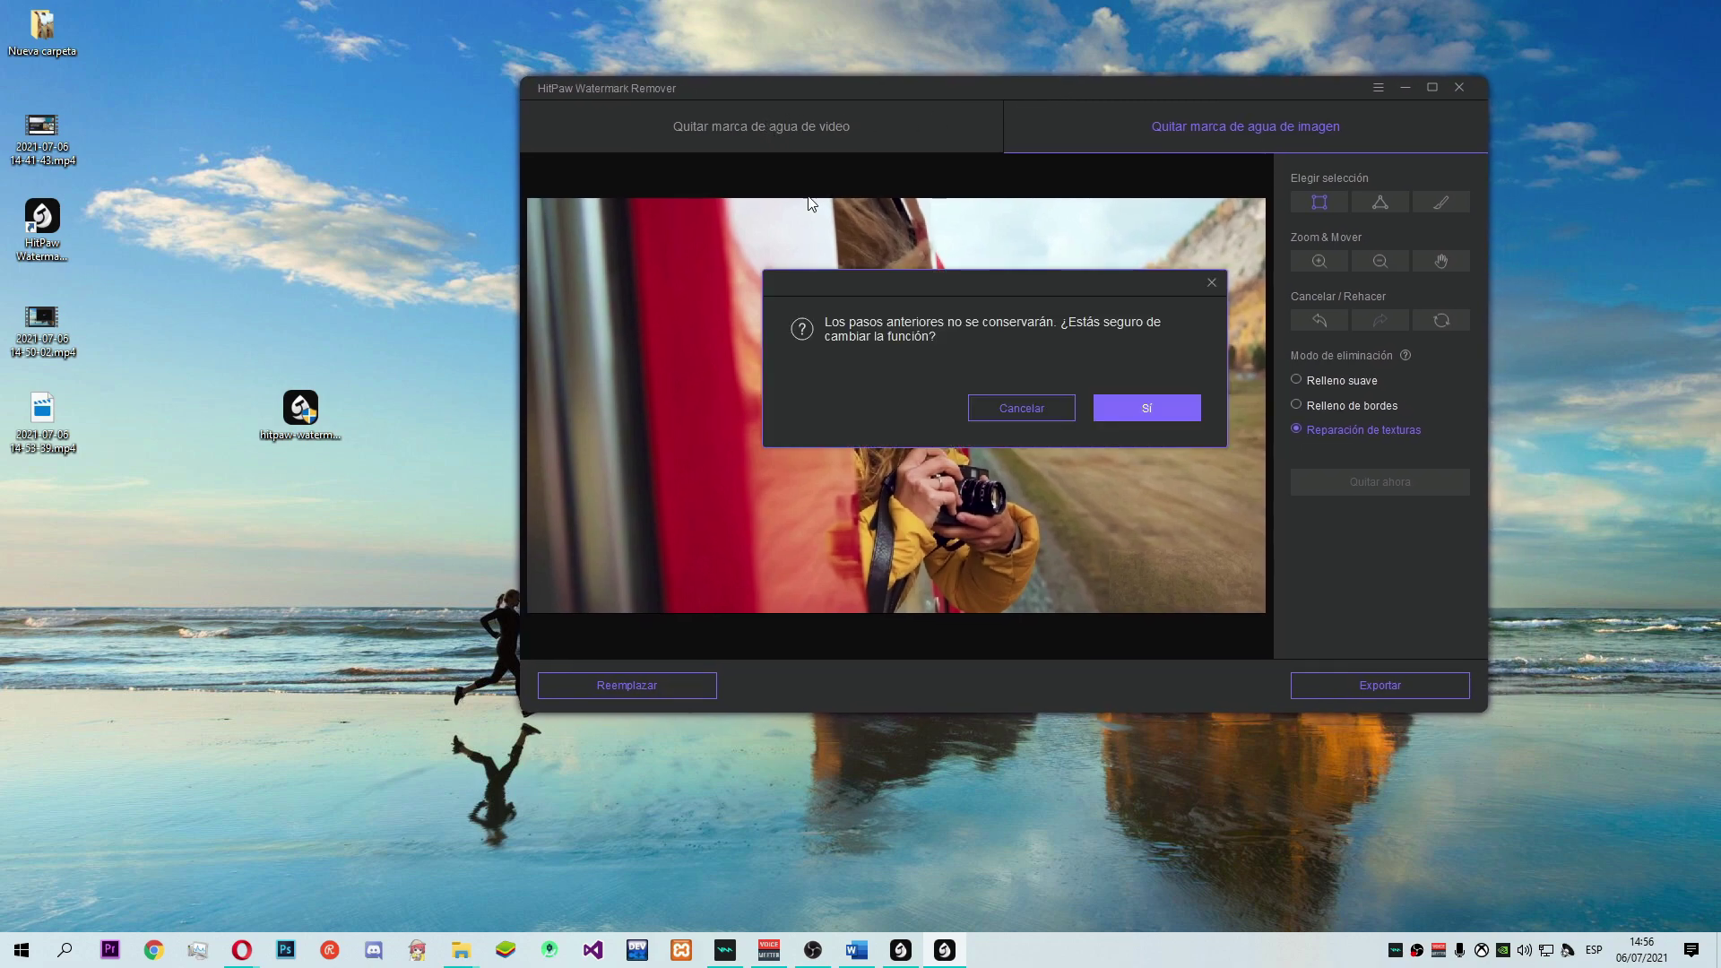
left_click(1127, 405)
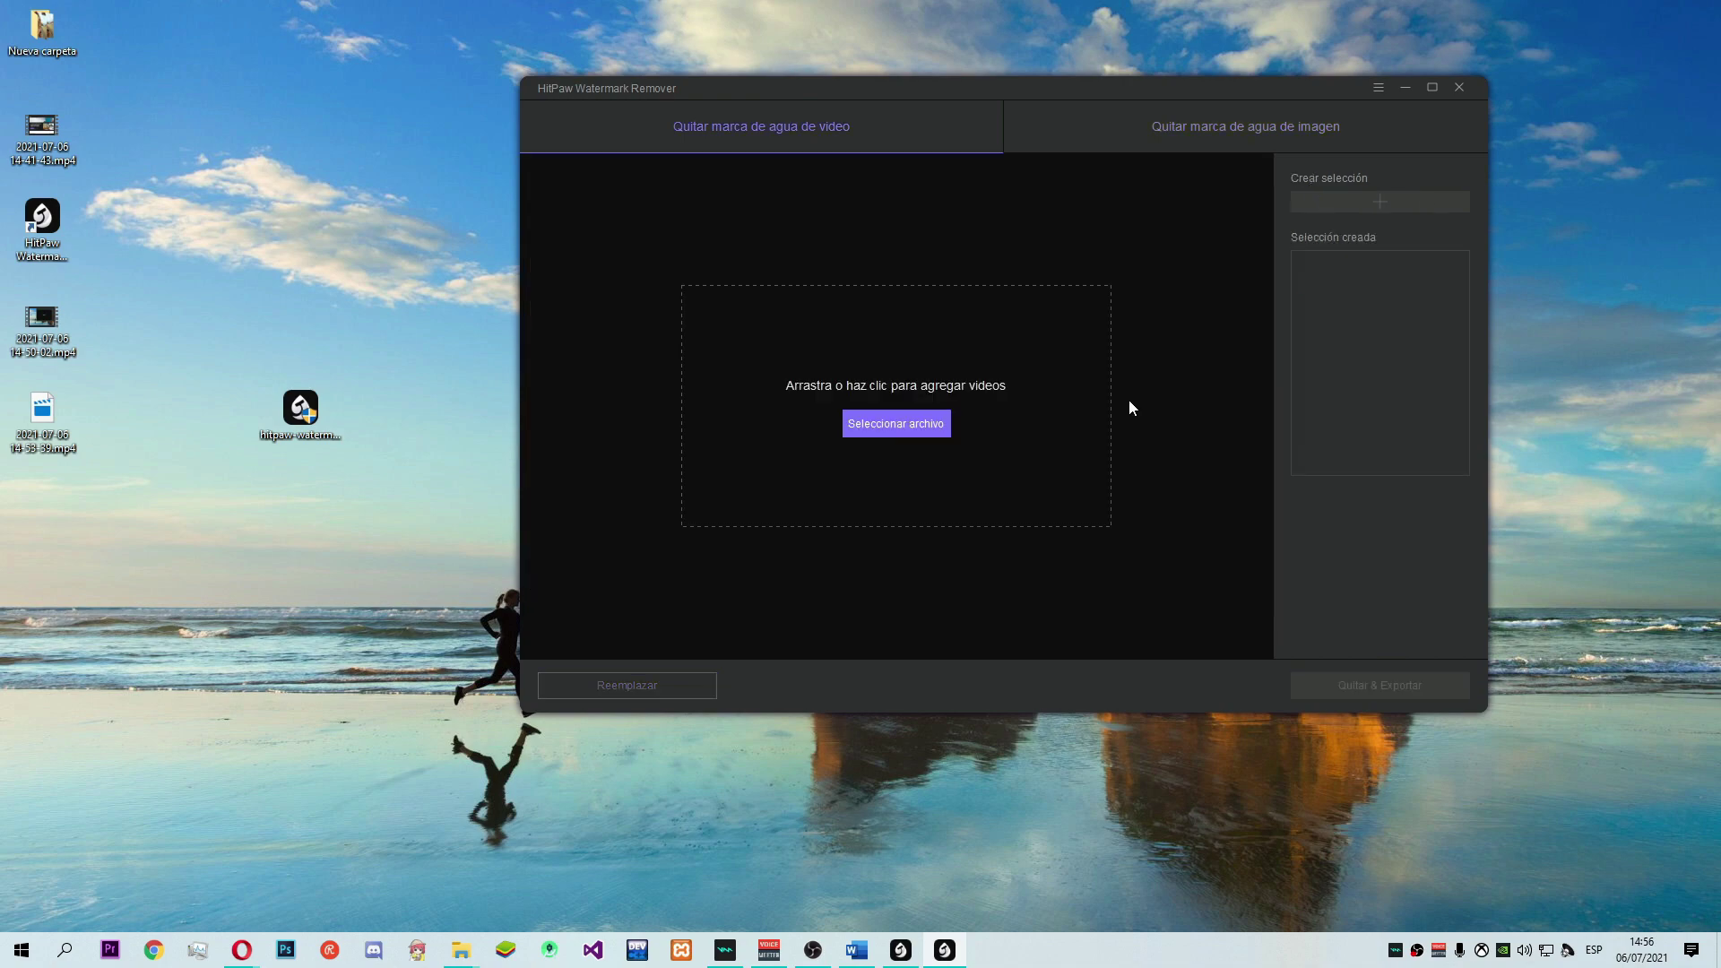
left_click(1440, 85)
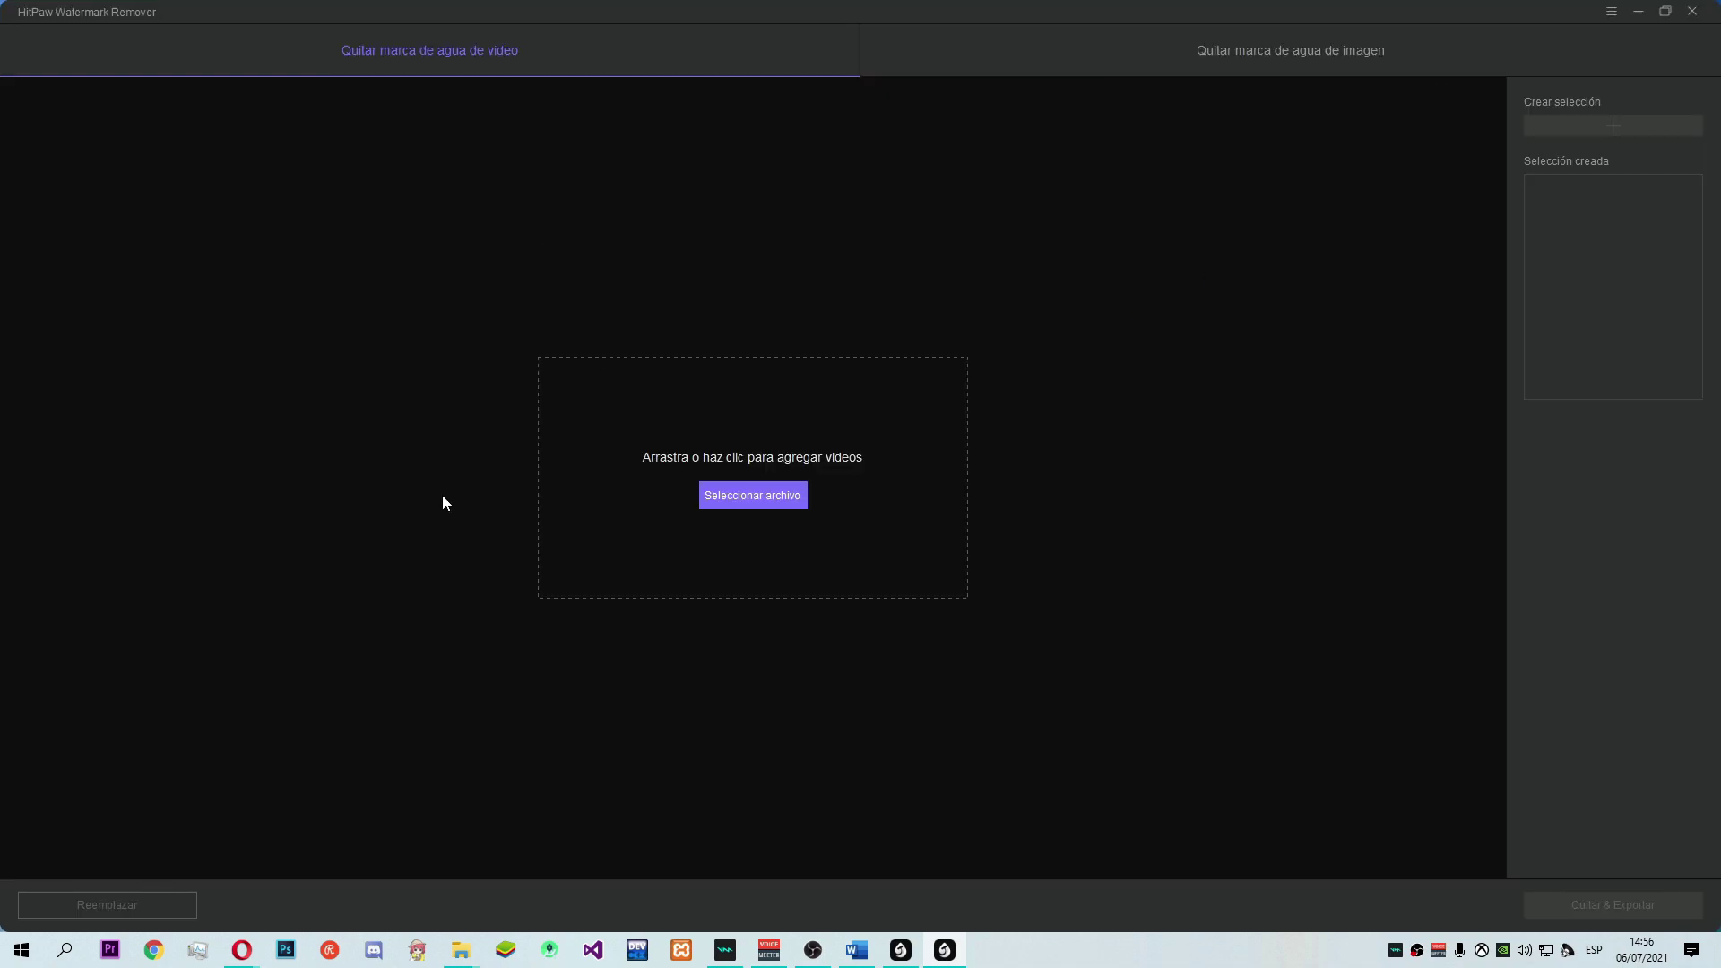
left_click(769, 495)
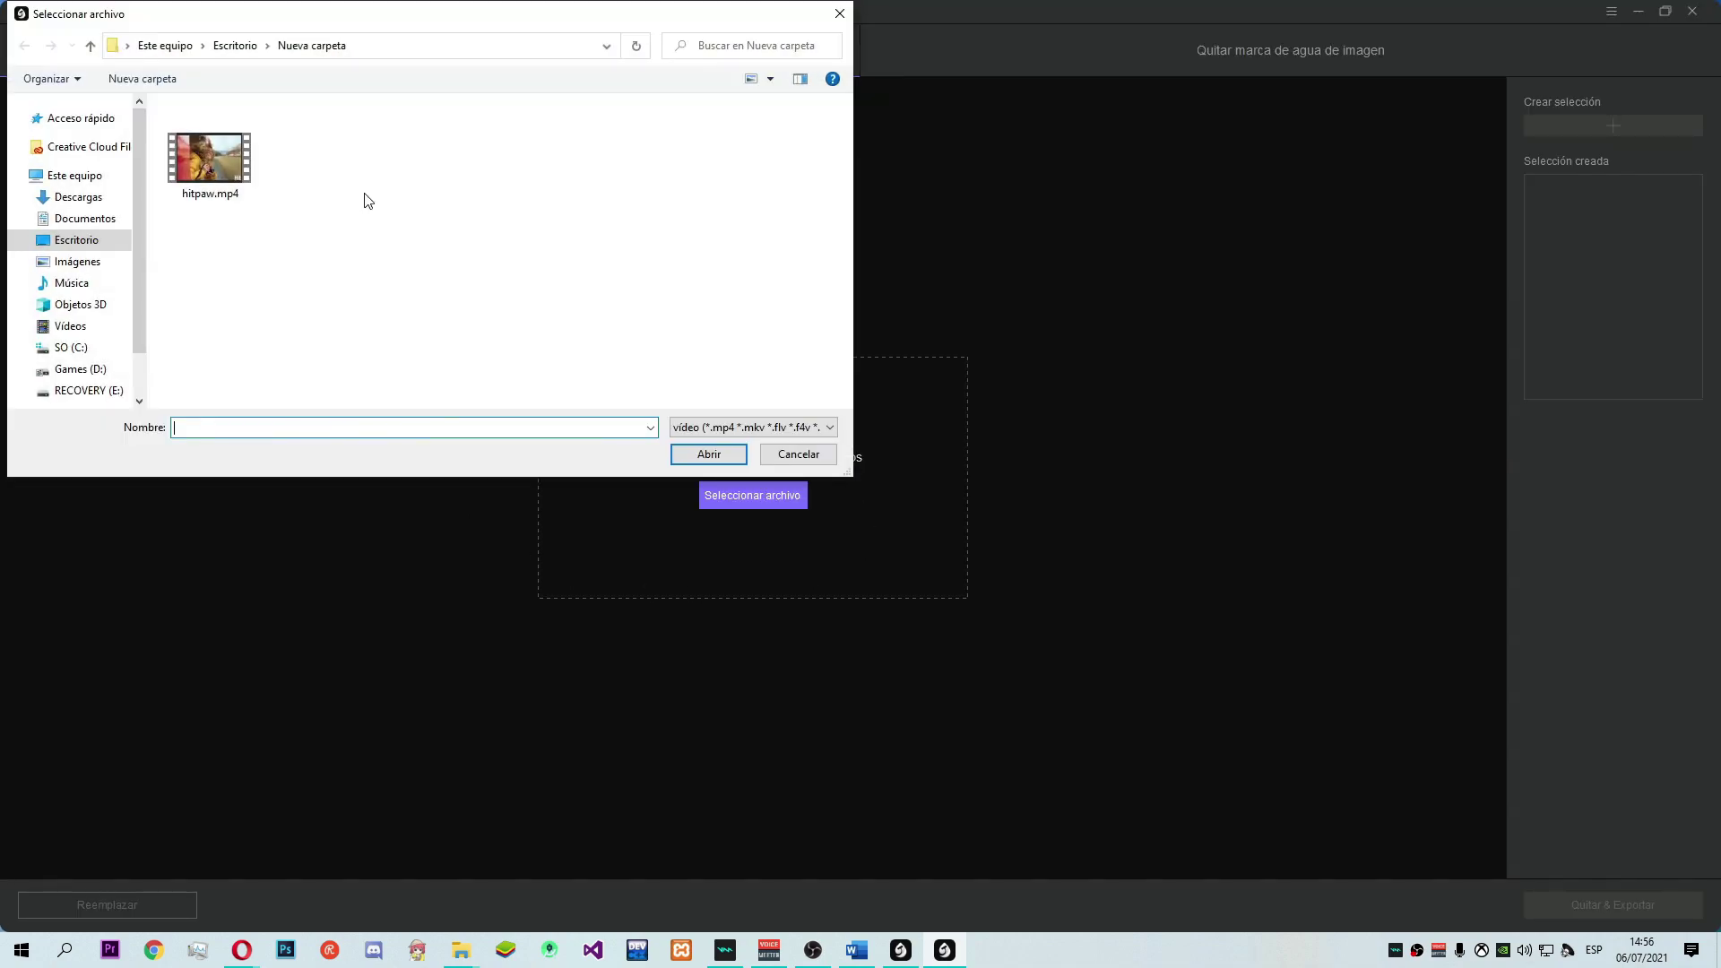
left_click(218, 158)
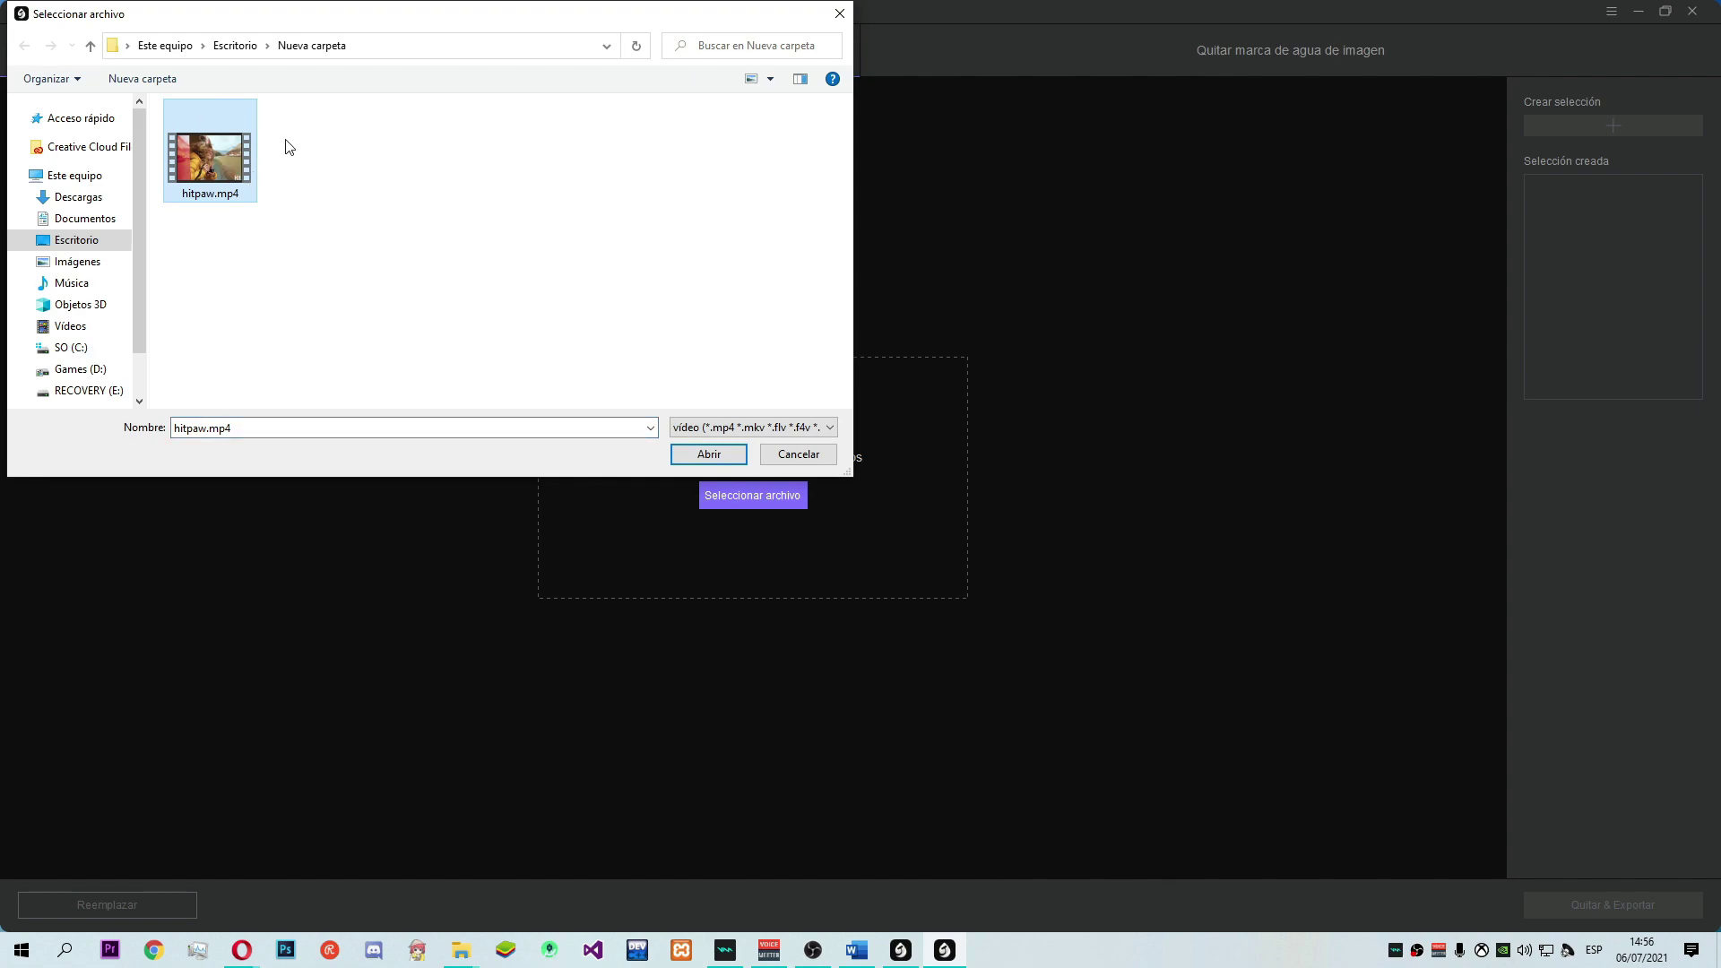
left_click(728, 455)
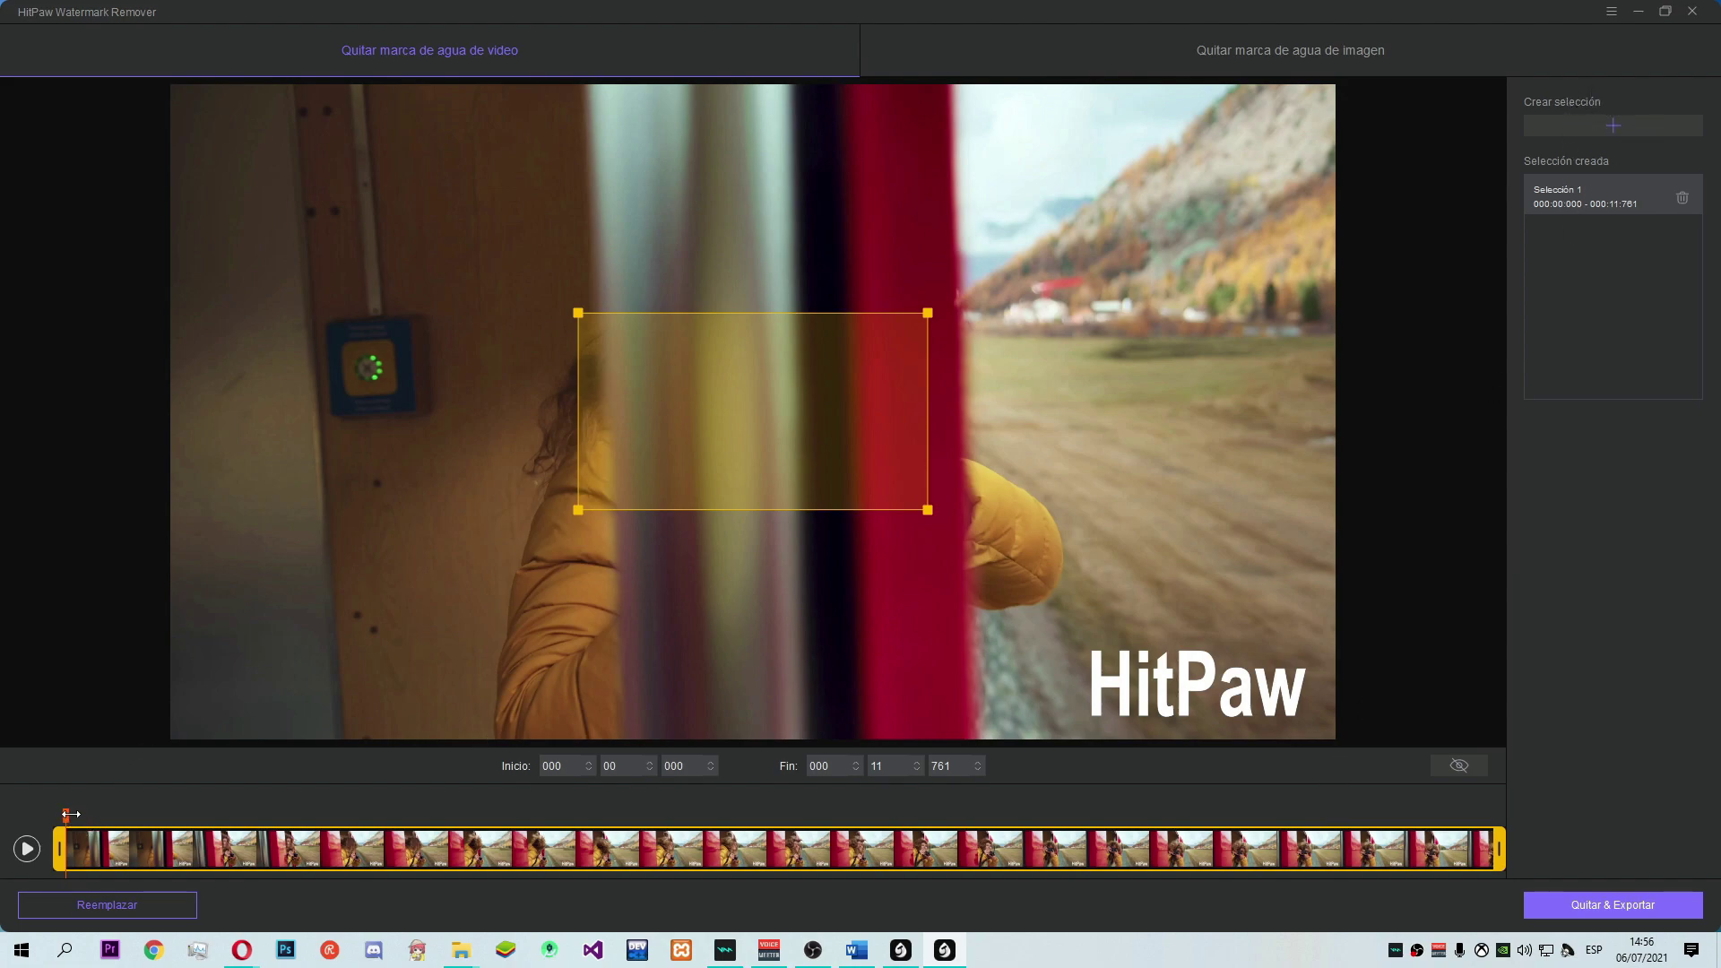
Move and resize Selección 1 to fit tightly around the HitPaw watermark, checking it at about 2.99 s of the video.
left_click_drag(69, 814, 353, 813)
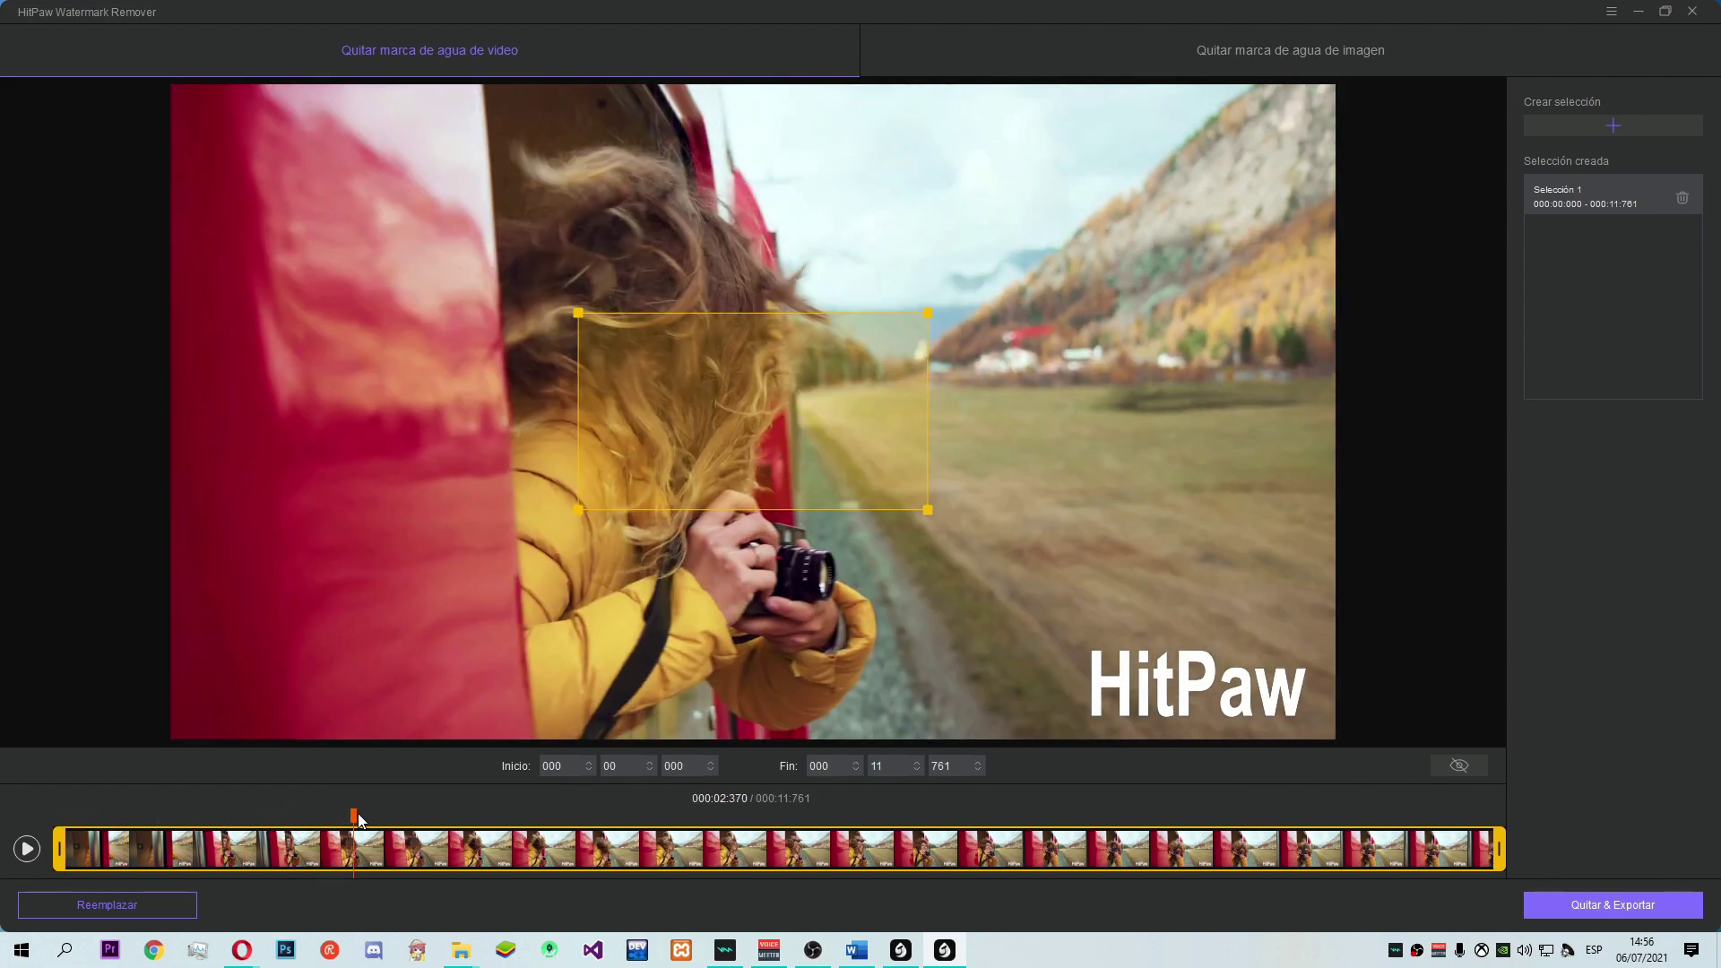
left_click_drag(760, 405, 1246, 635)
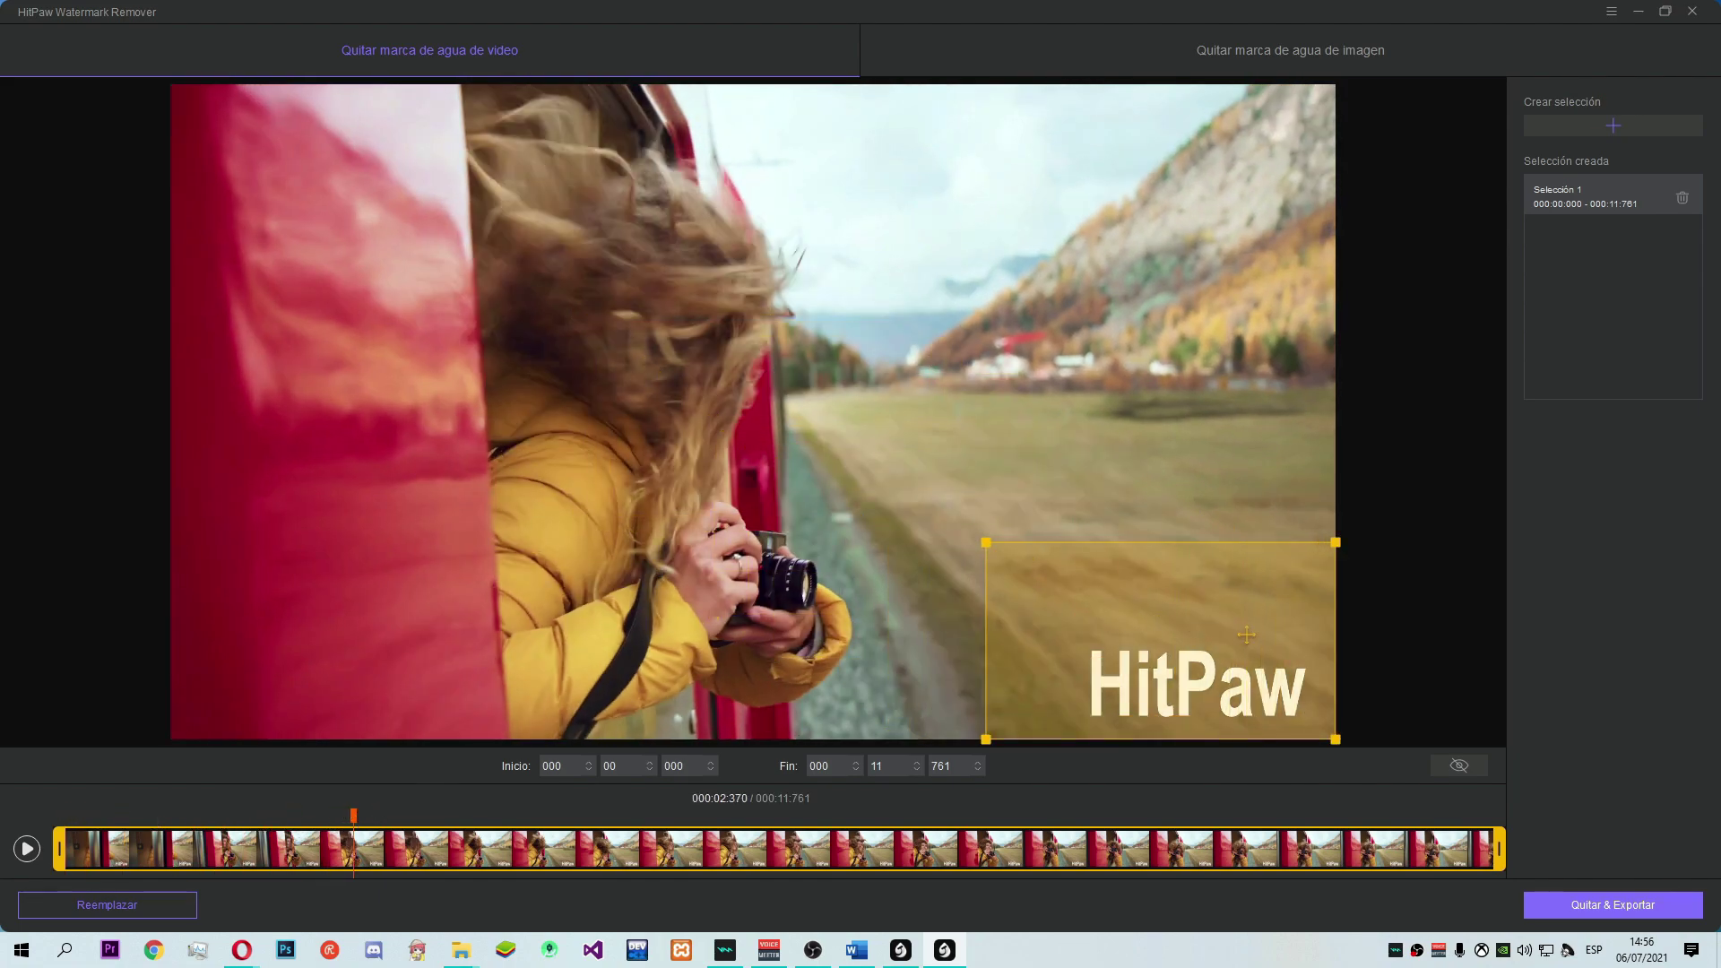
left_click_drag(986, 542, 1086, 623)
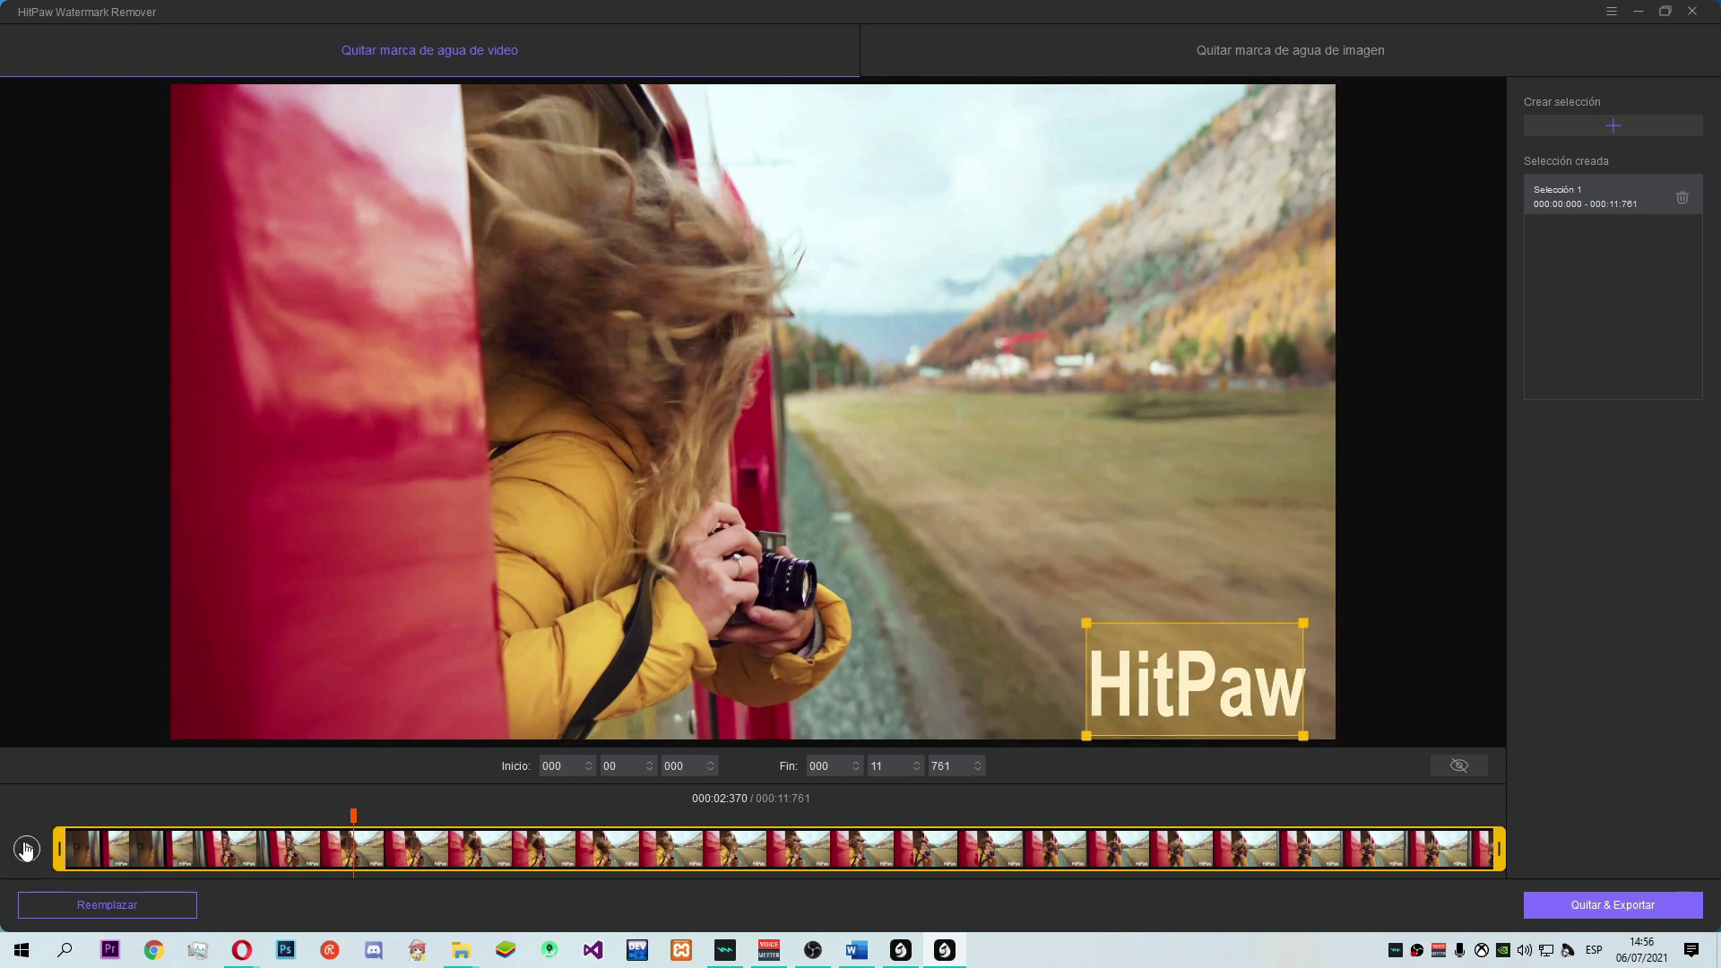
left_click_drag(1304, 733, 1310, 733)
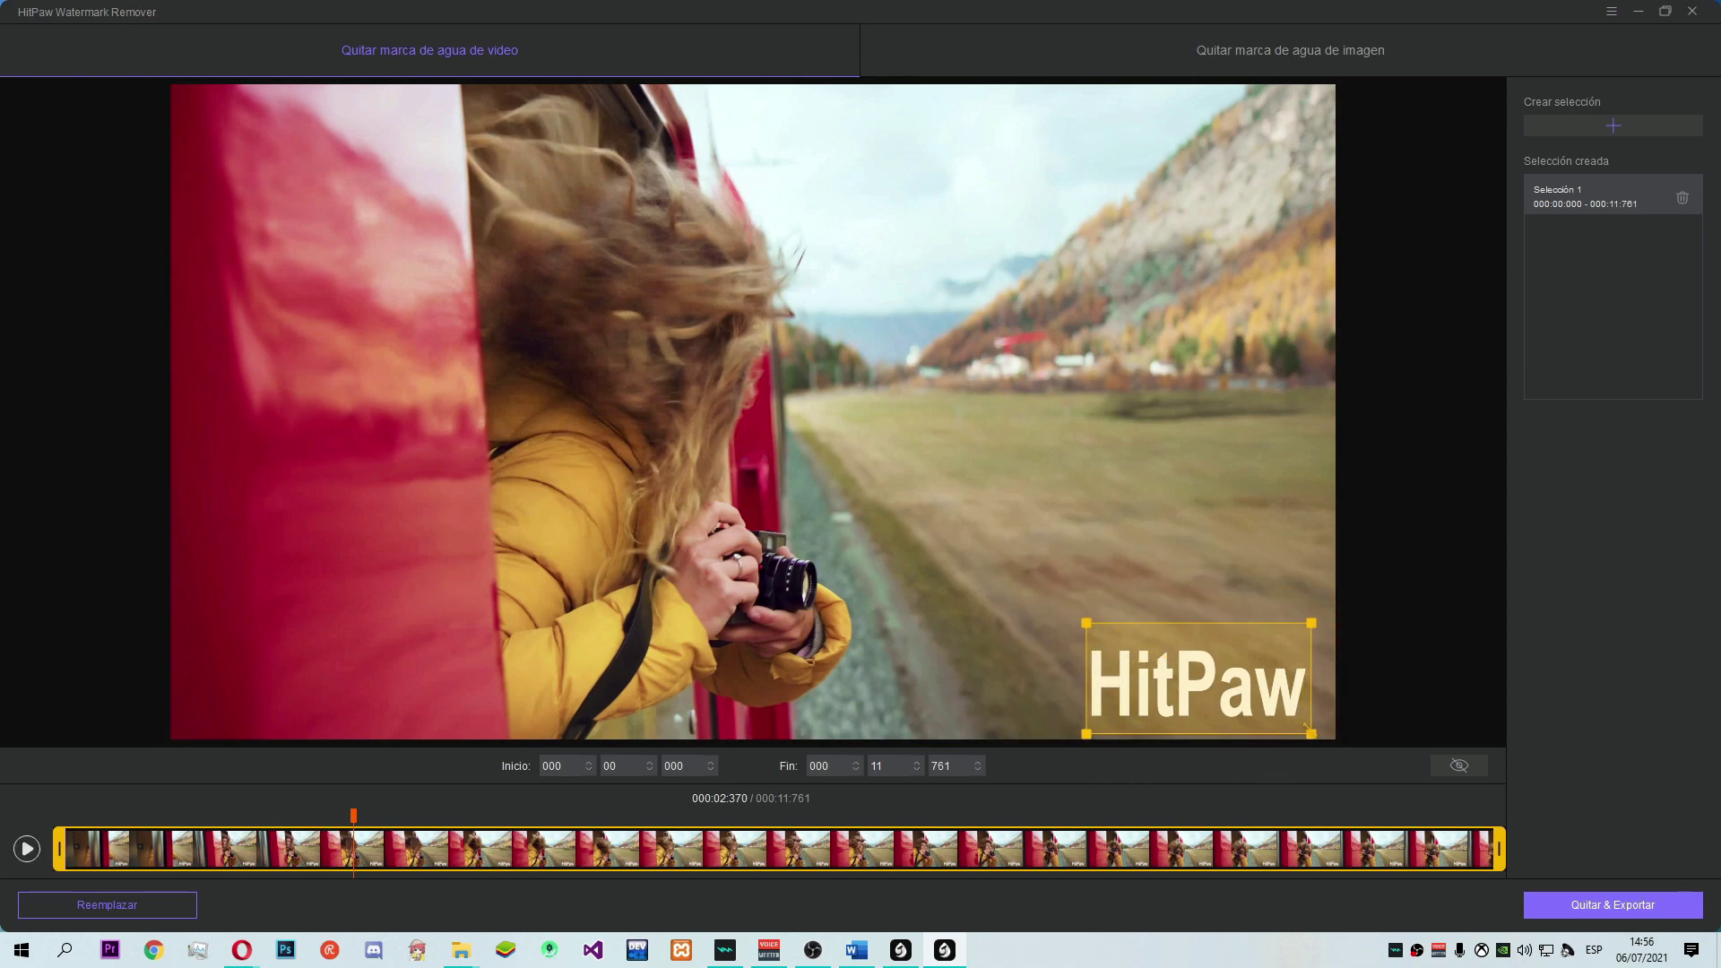
left_click_drag(356, 811, 430, 812)
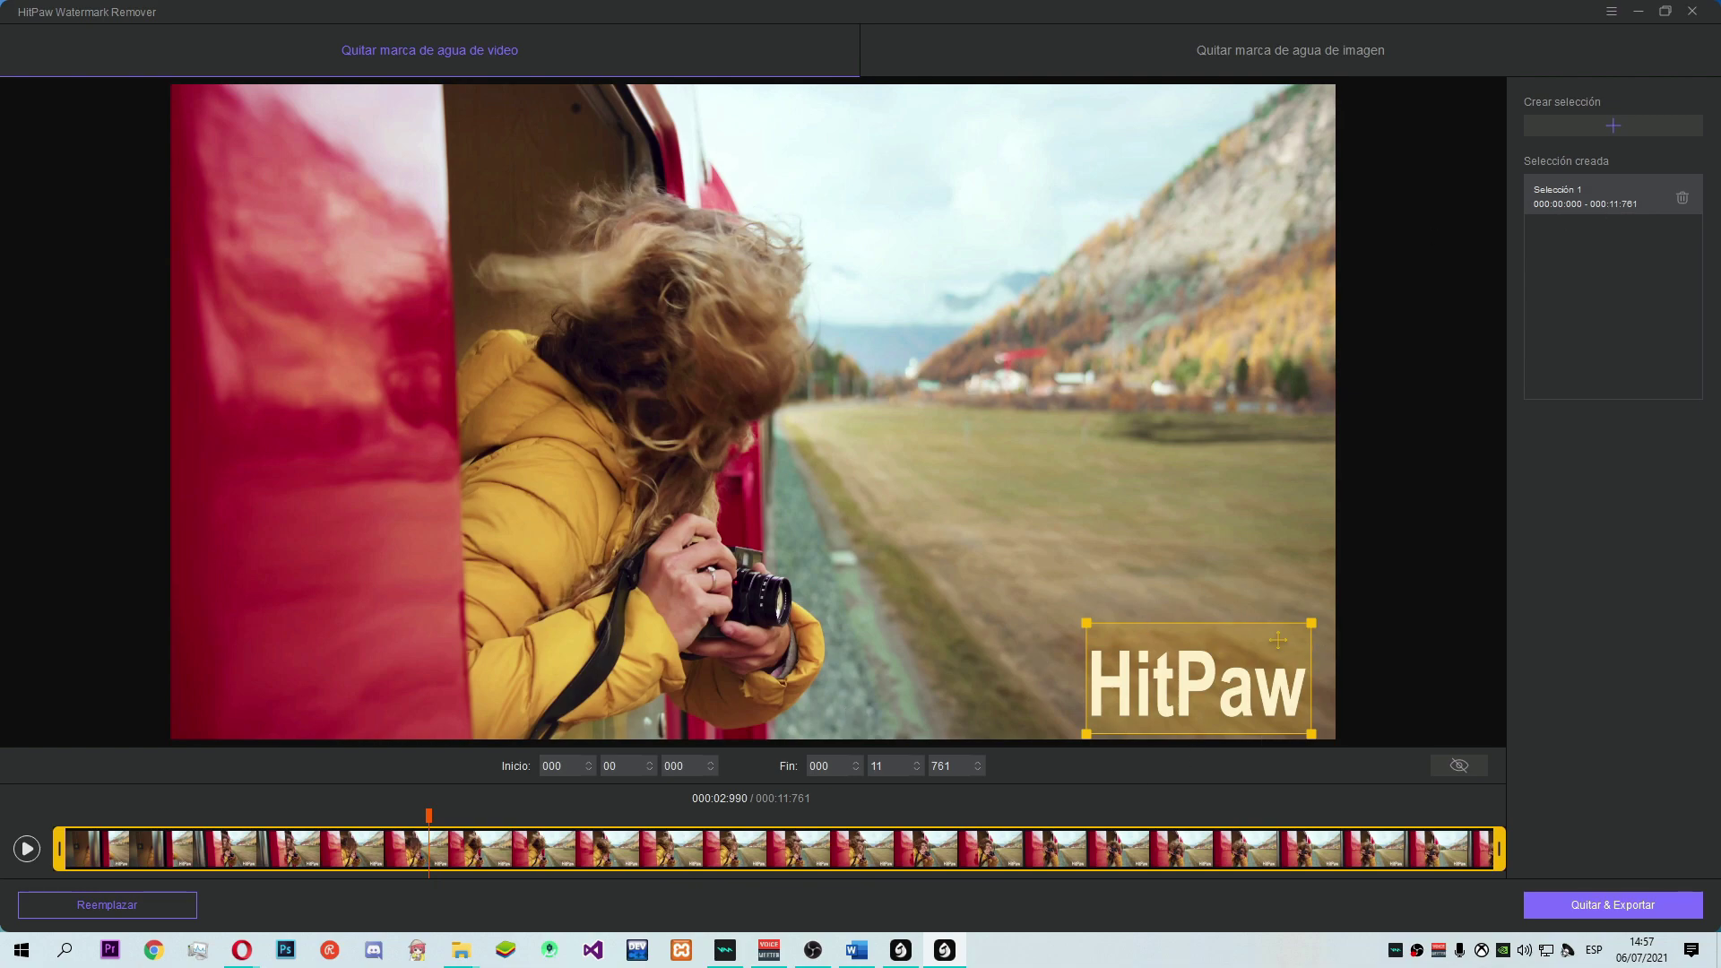
Remove the watermark and export the video, dismiss the export message, and restore the program window to its smaller size.
left_click(1608, 908)
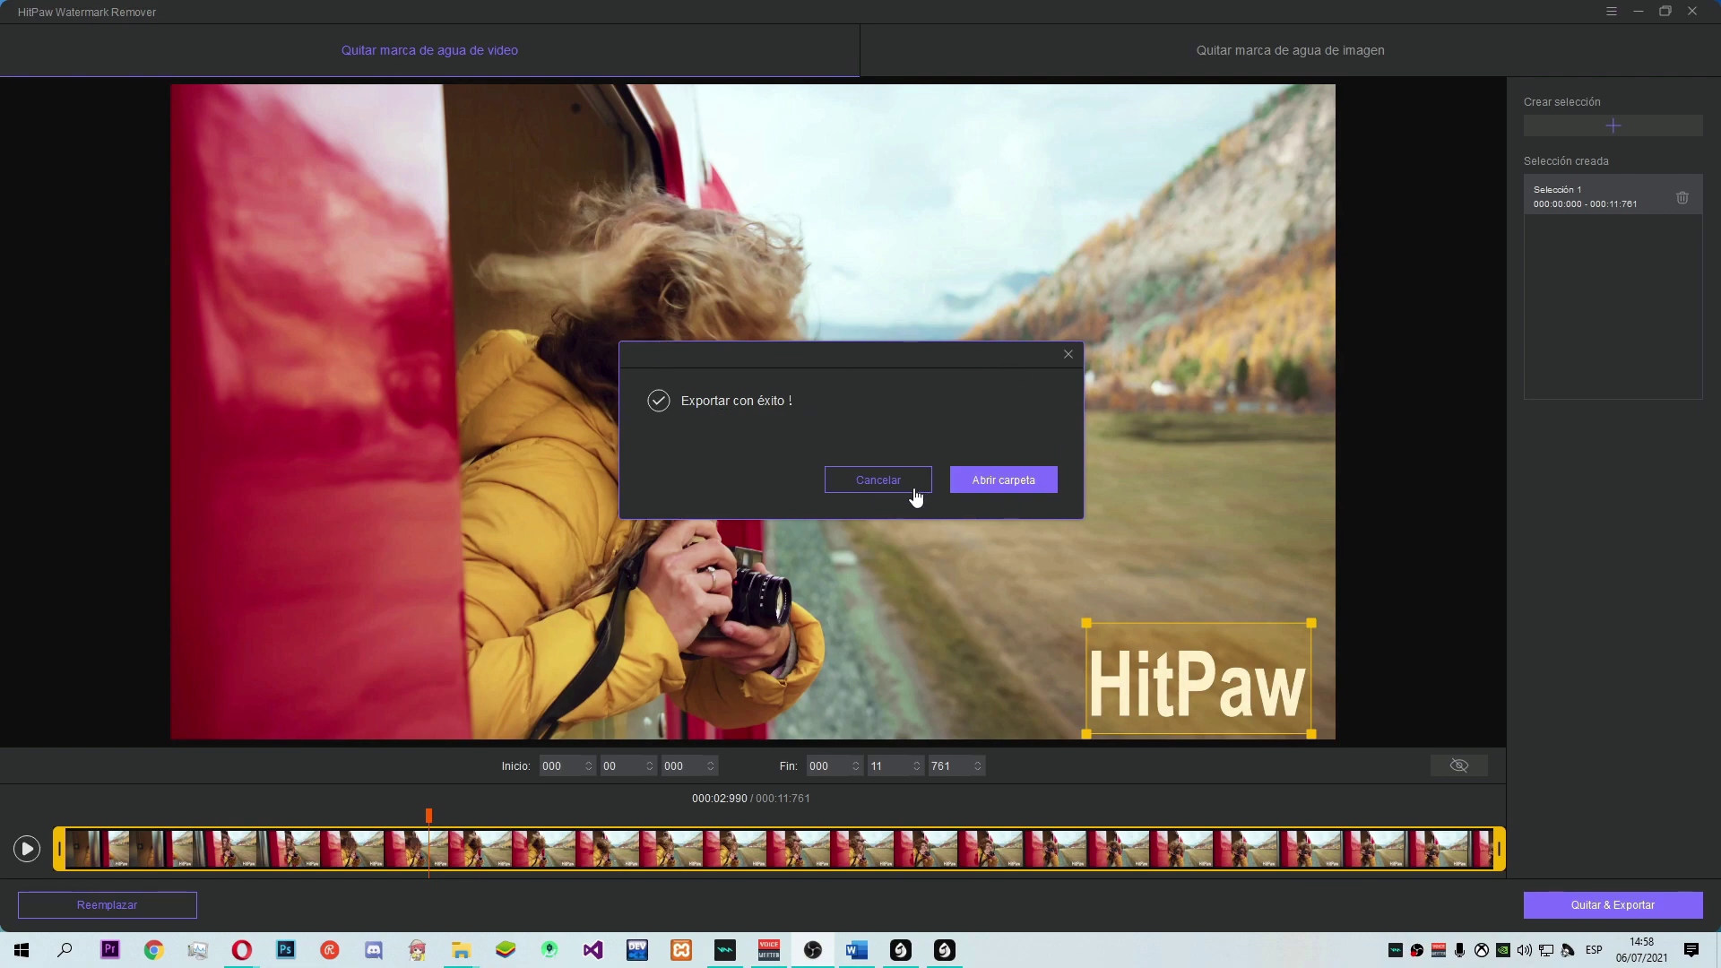
left_click(1068, 356)
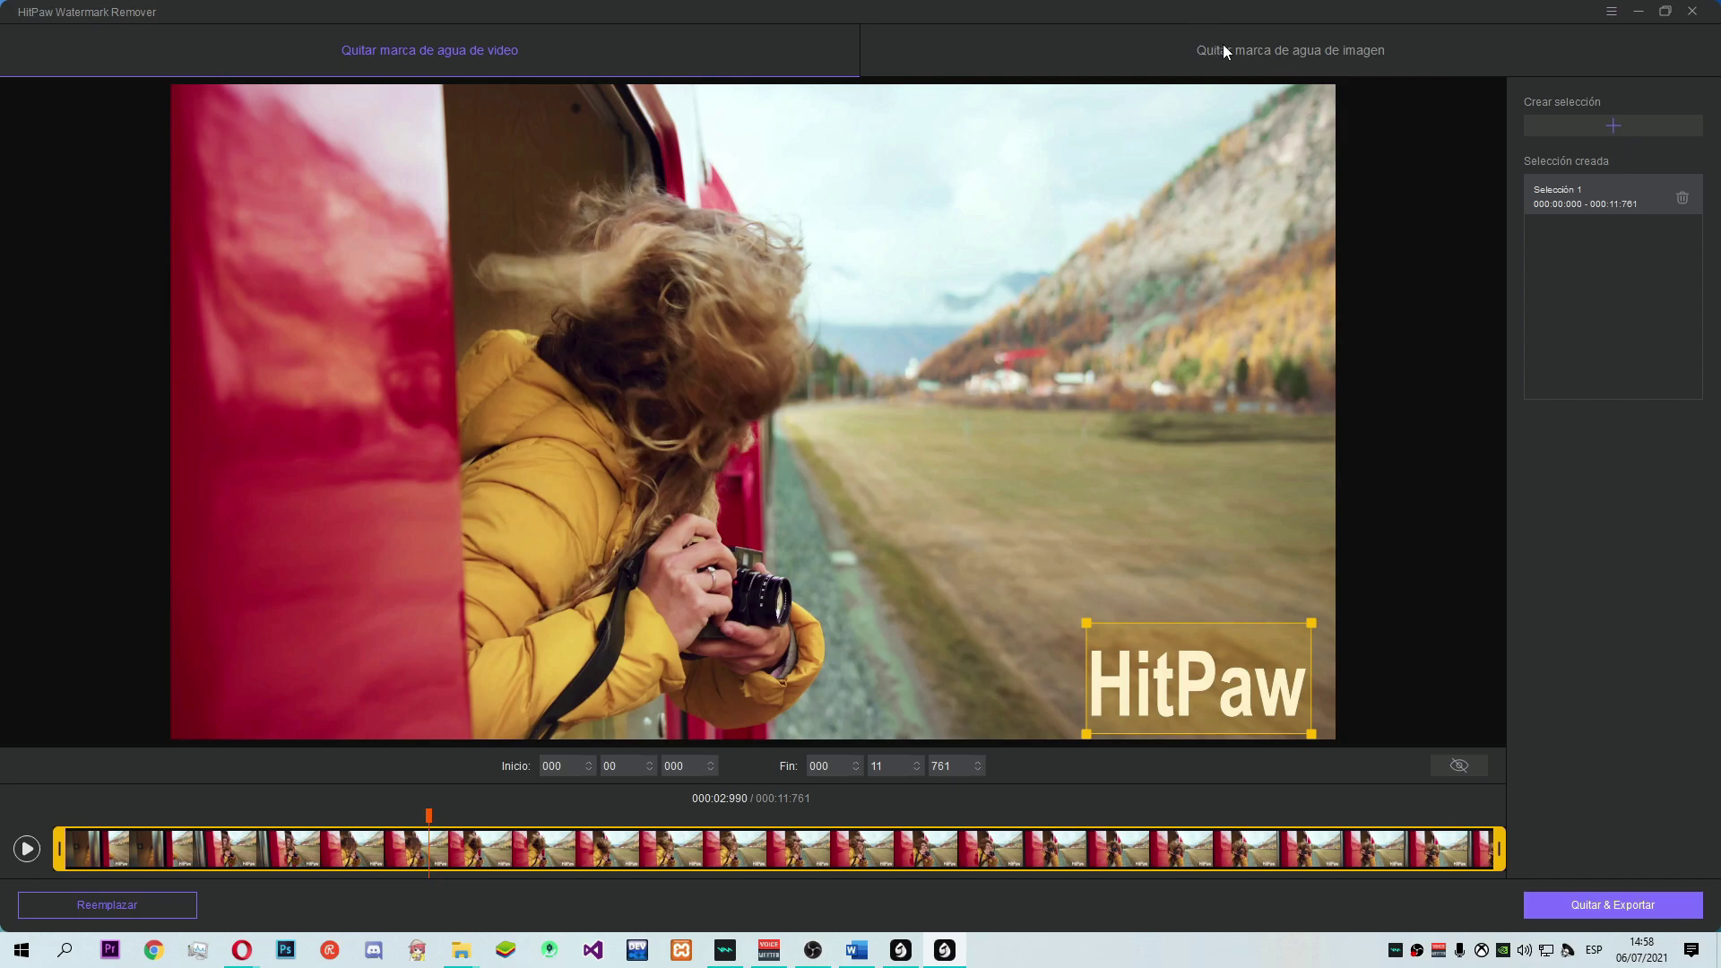
left_click(1664, 12)
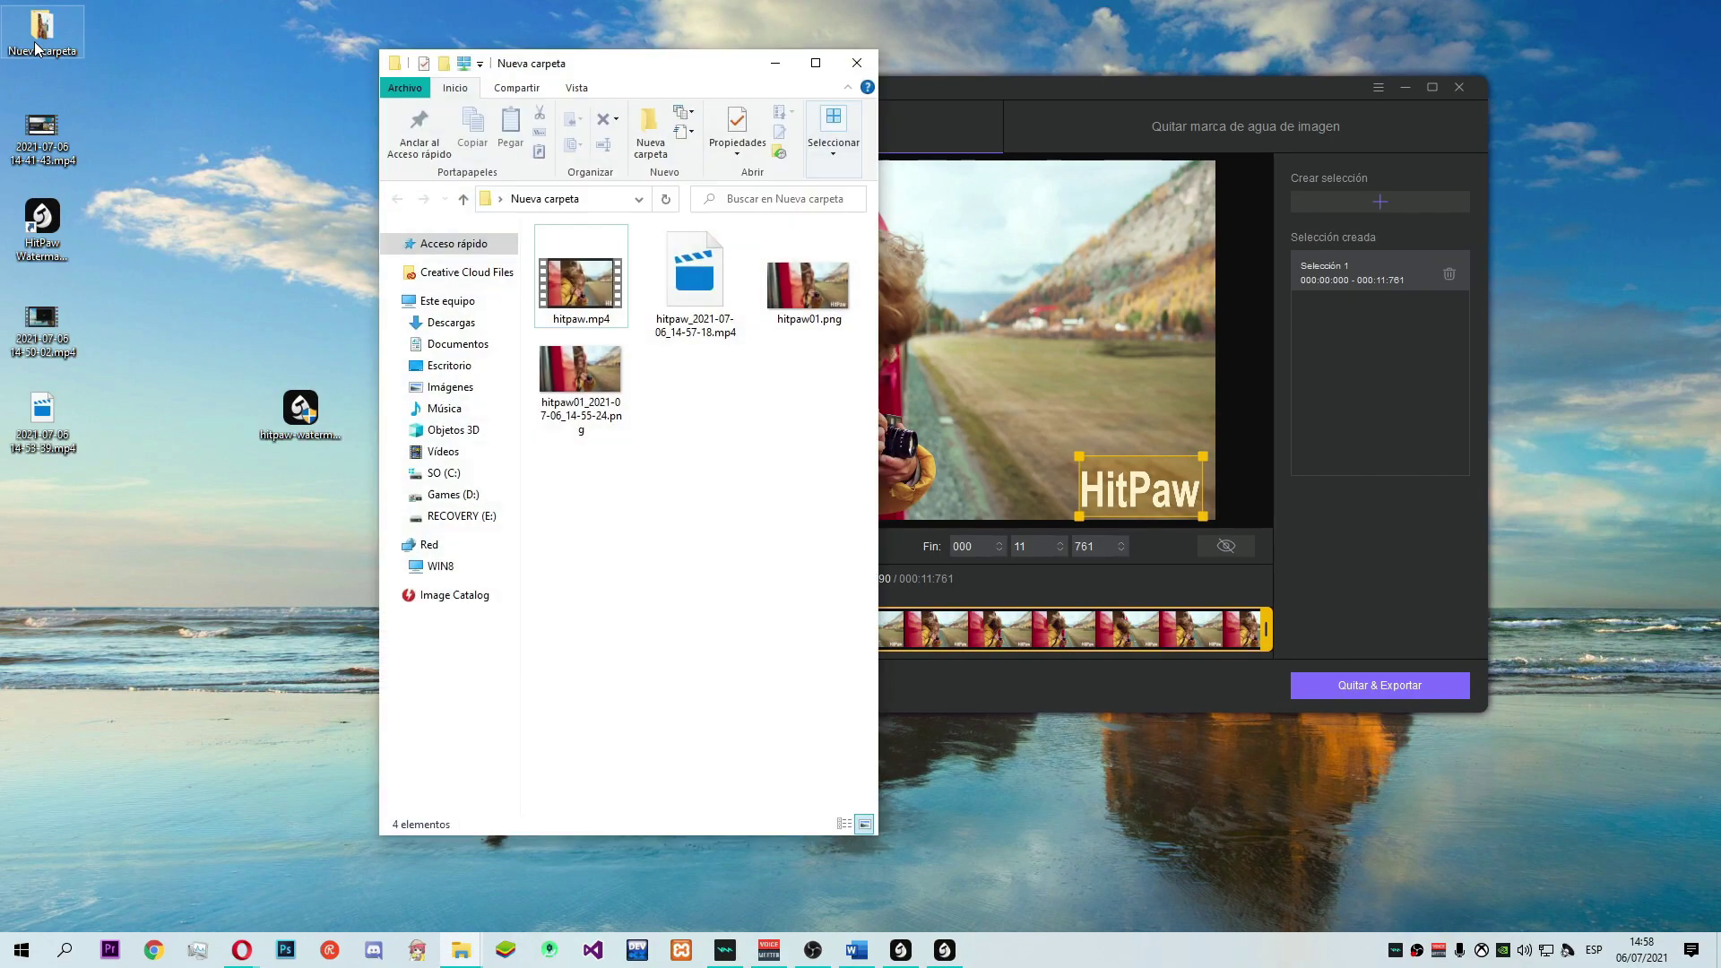
Maximize the Nueva carpeta folder window and open the original hitpaw.mp4 in VLC media player.
left_click(815, 63)
left_click(278, 208)
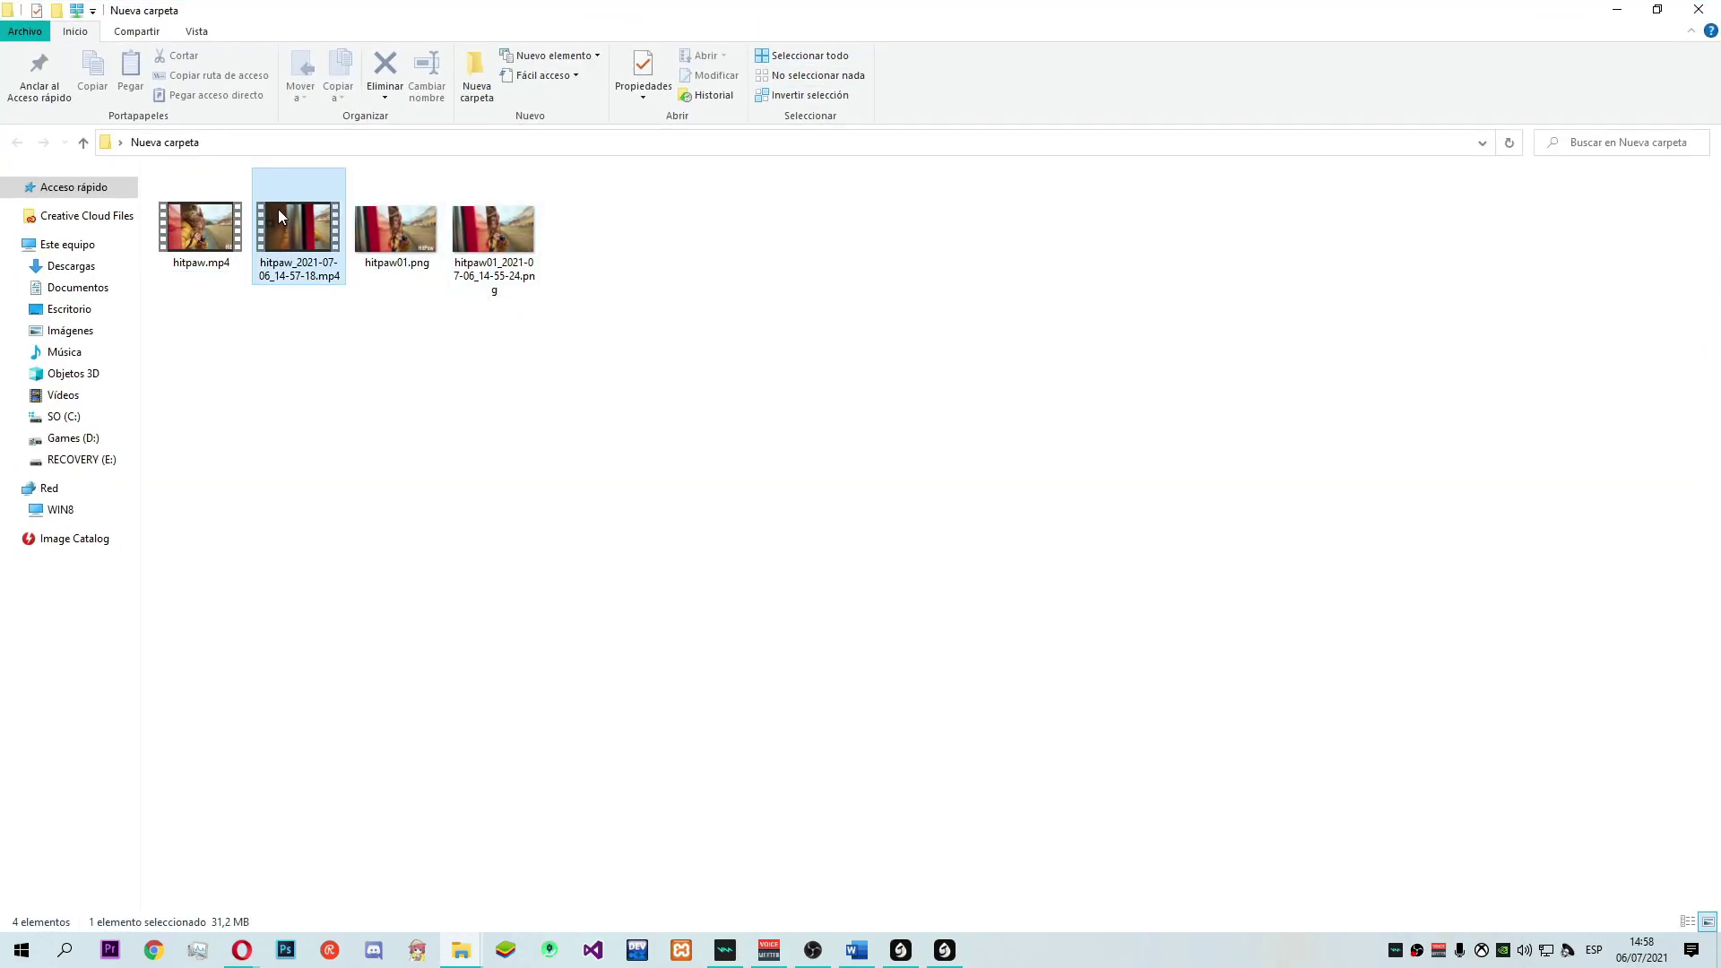
left_click(235, 235)
right_click(235, 235)
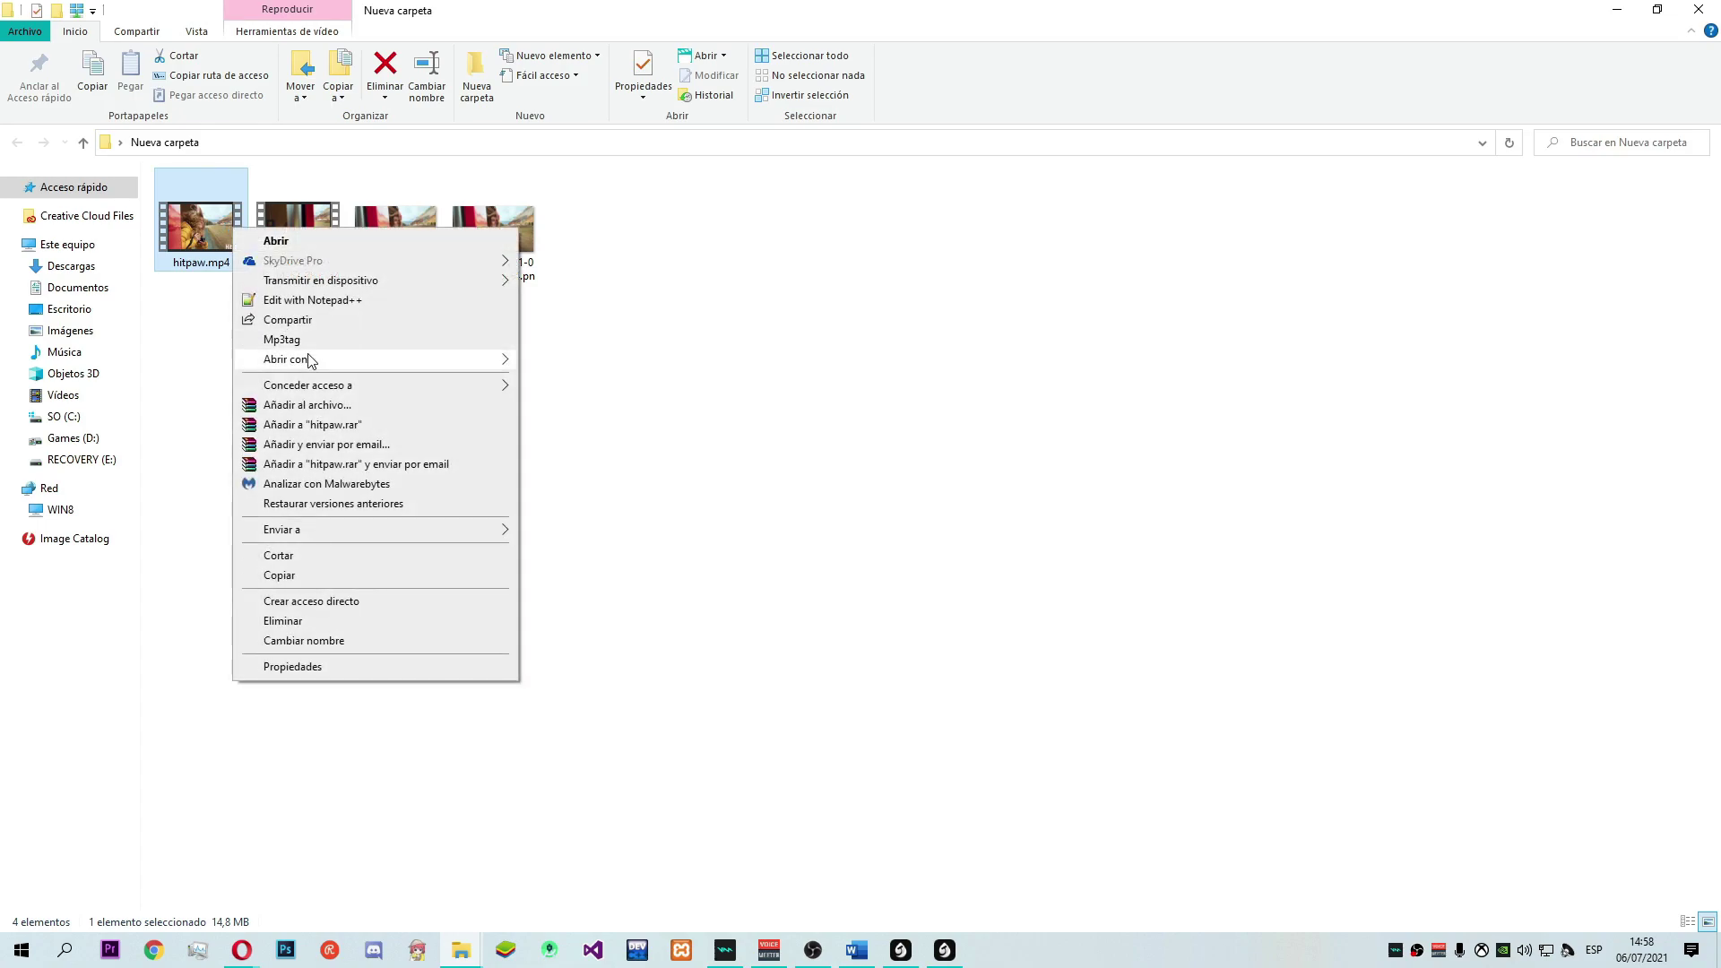
mouse_move(308, 359)
left_click(586, 459)
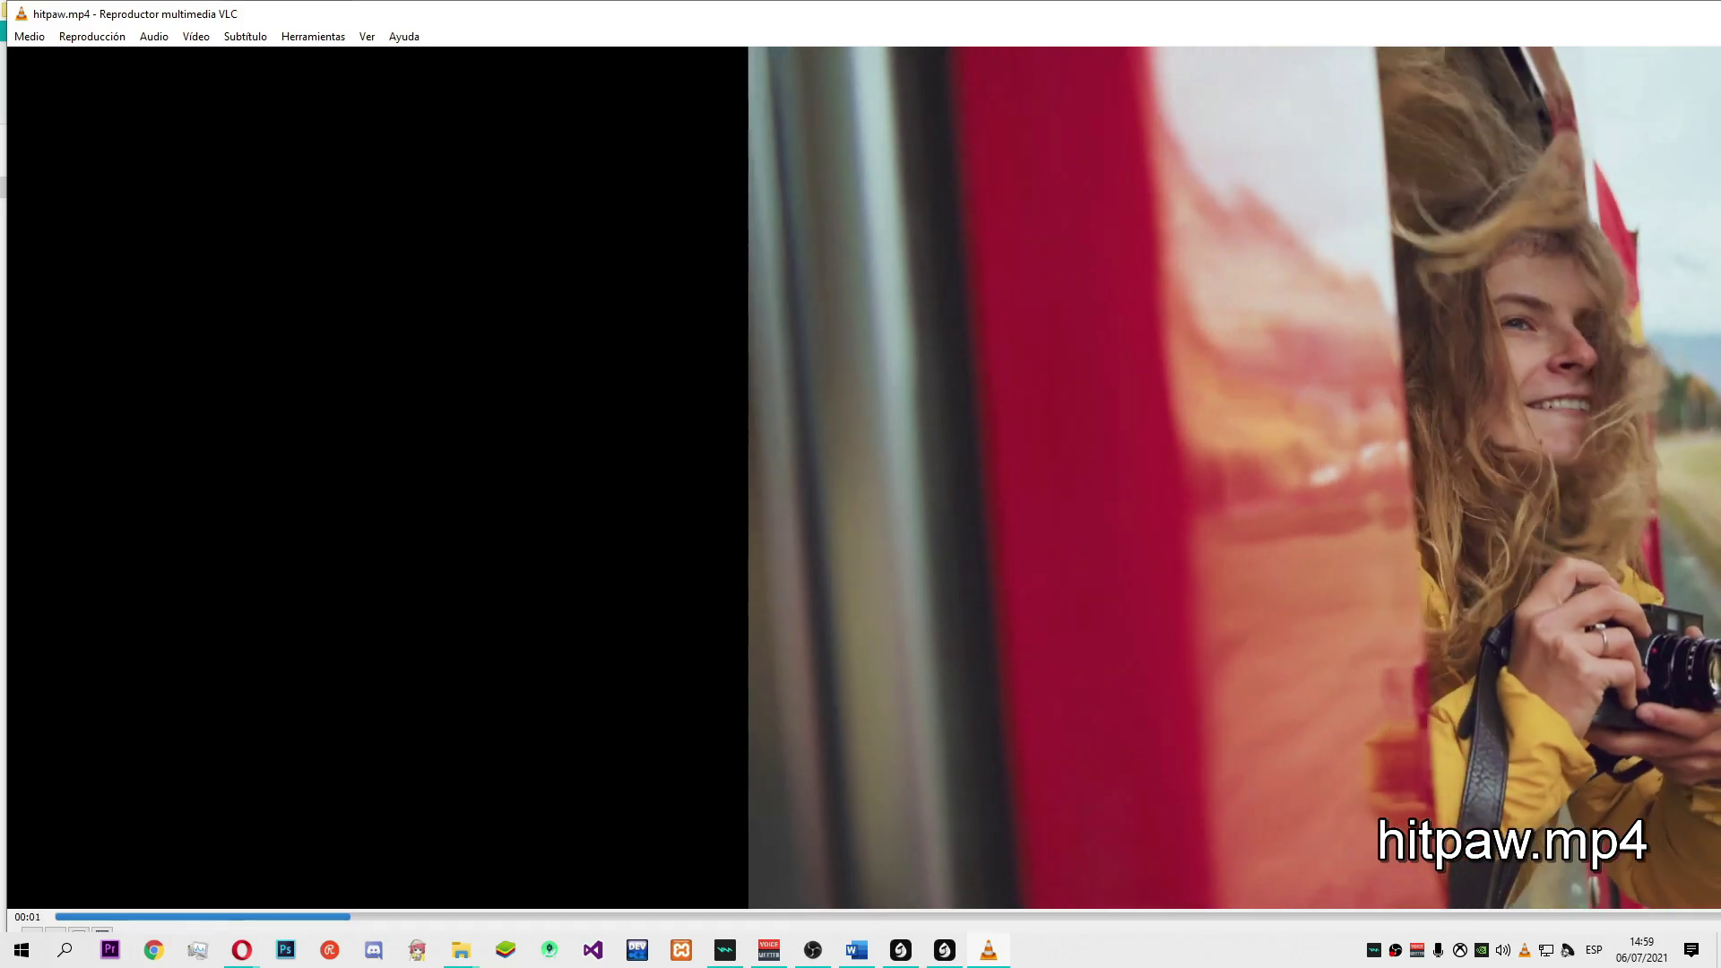
Watch the original video in full screen, then leave full screen and close the player.
double_click(637, 466)
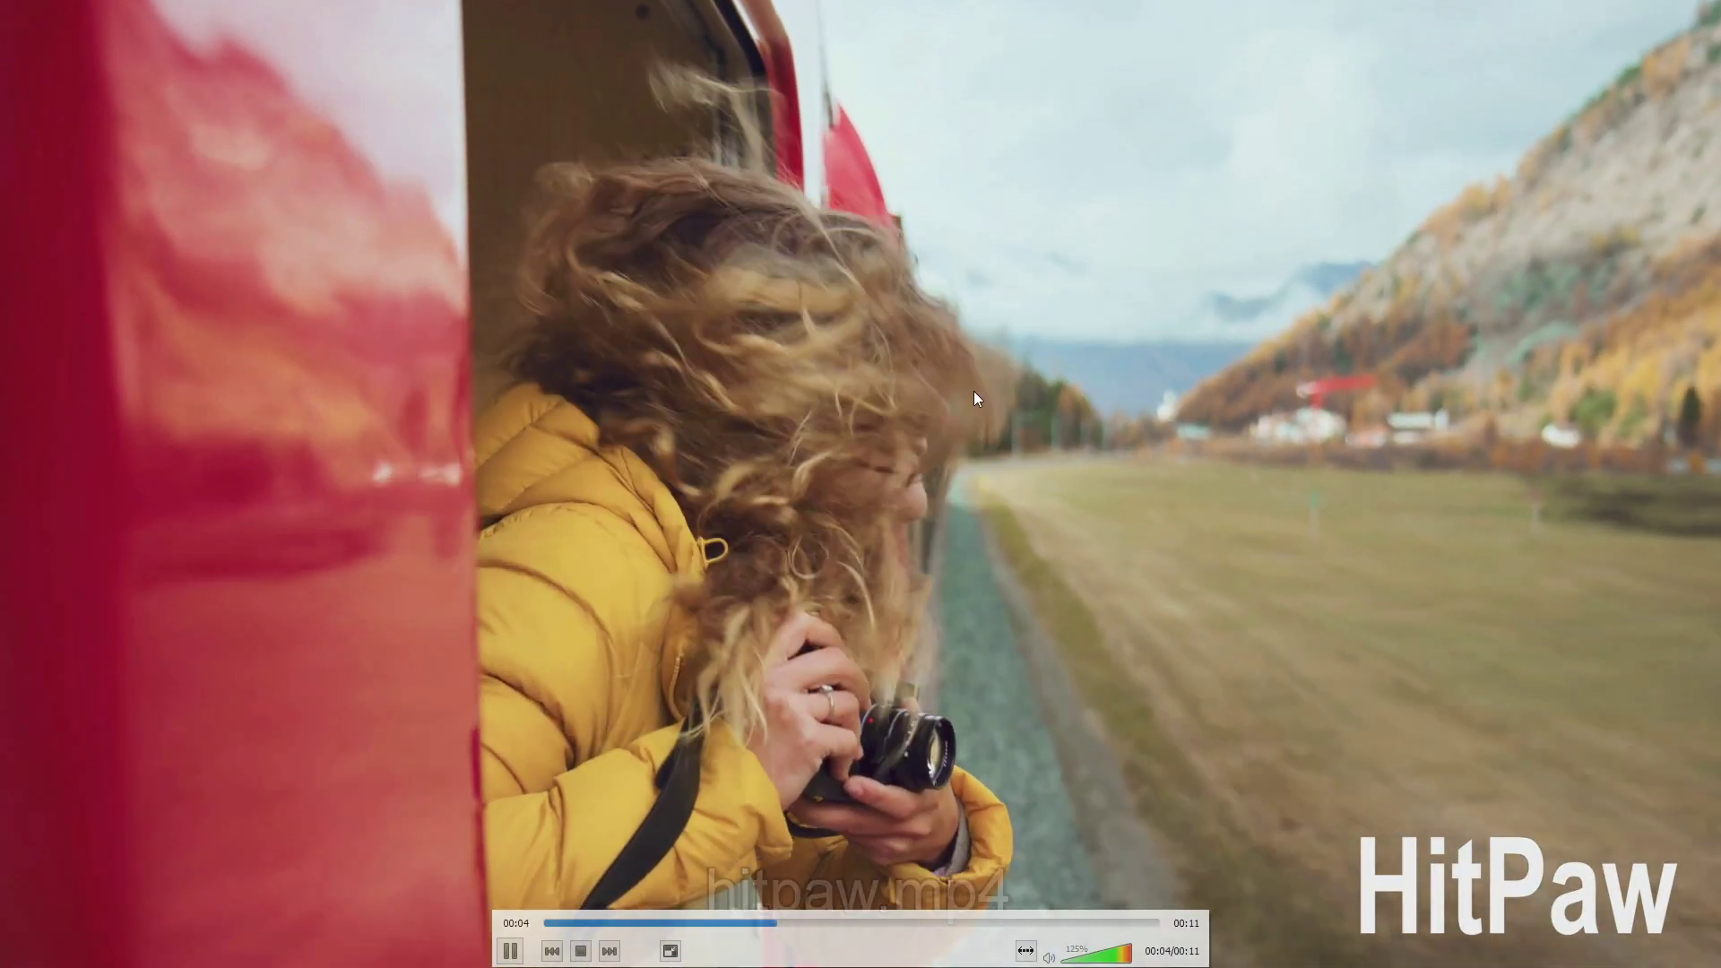
double_click(974, 391)
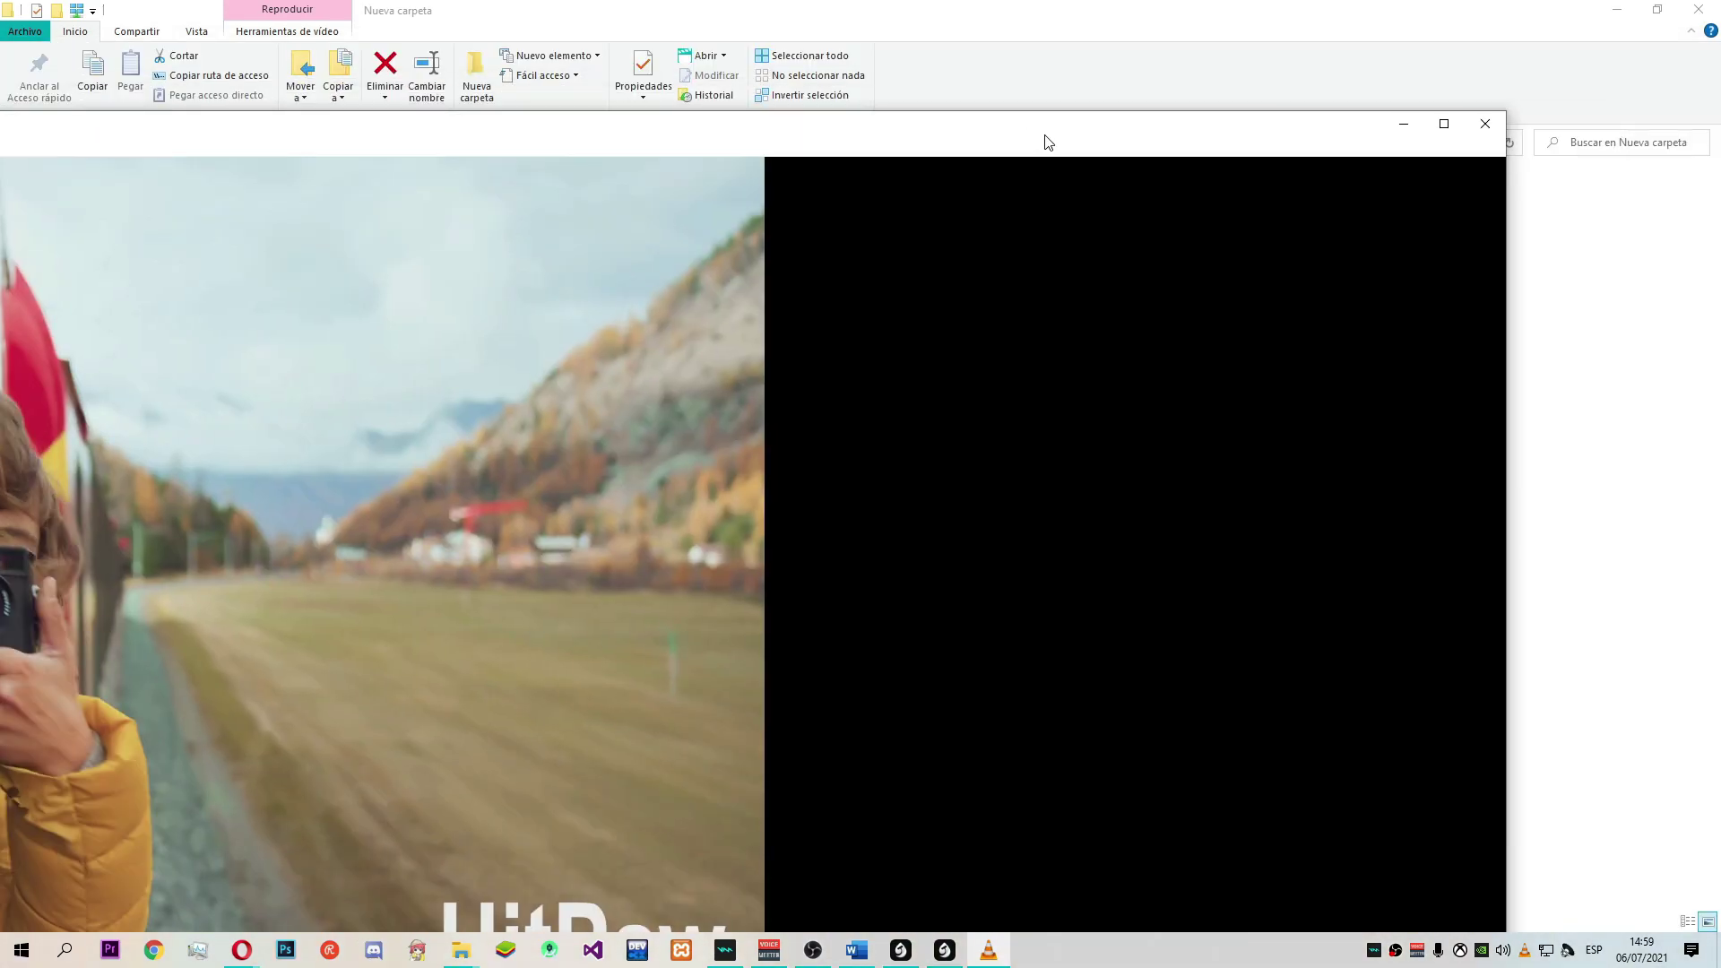
left_click(1479, 127)
Play the exported hitpaw_2021-07-06_14-57-18.mp4 full screen in Windows Media Player to inspect the former watermark area, then close it.
left_click(317, 232)
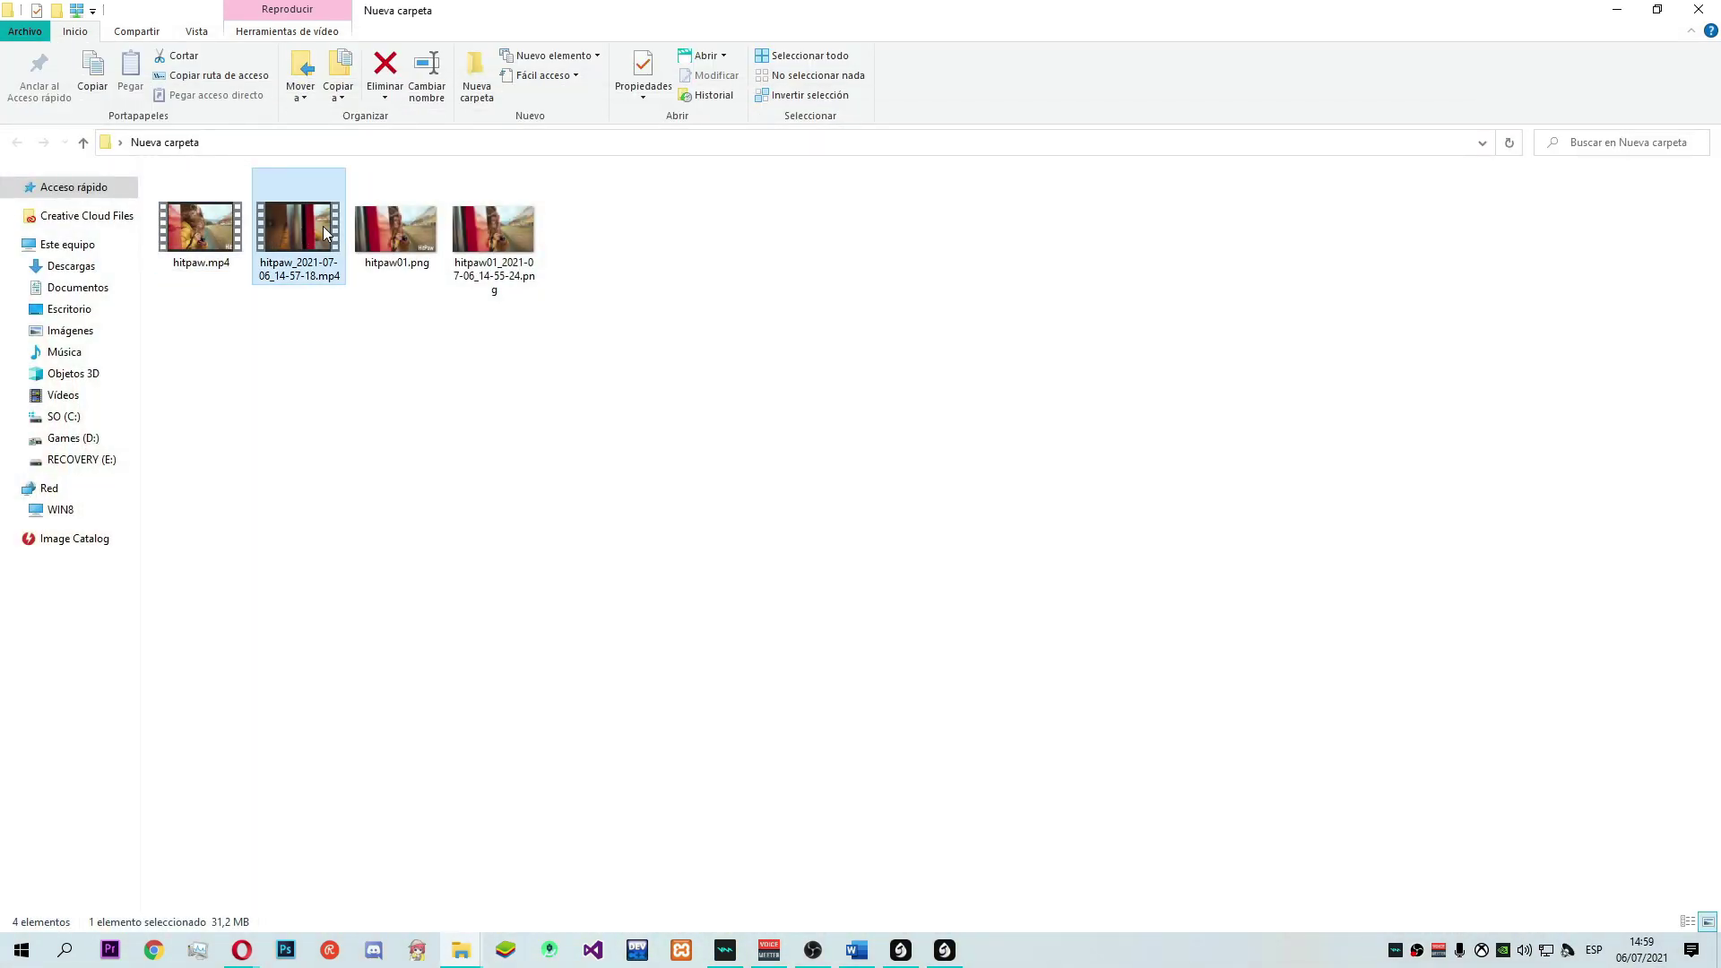
right_click(322, 230)
mouse_move(502, 358)
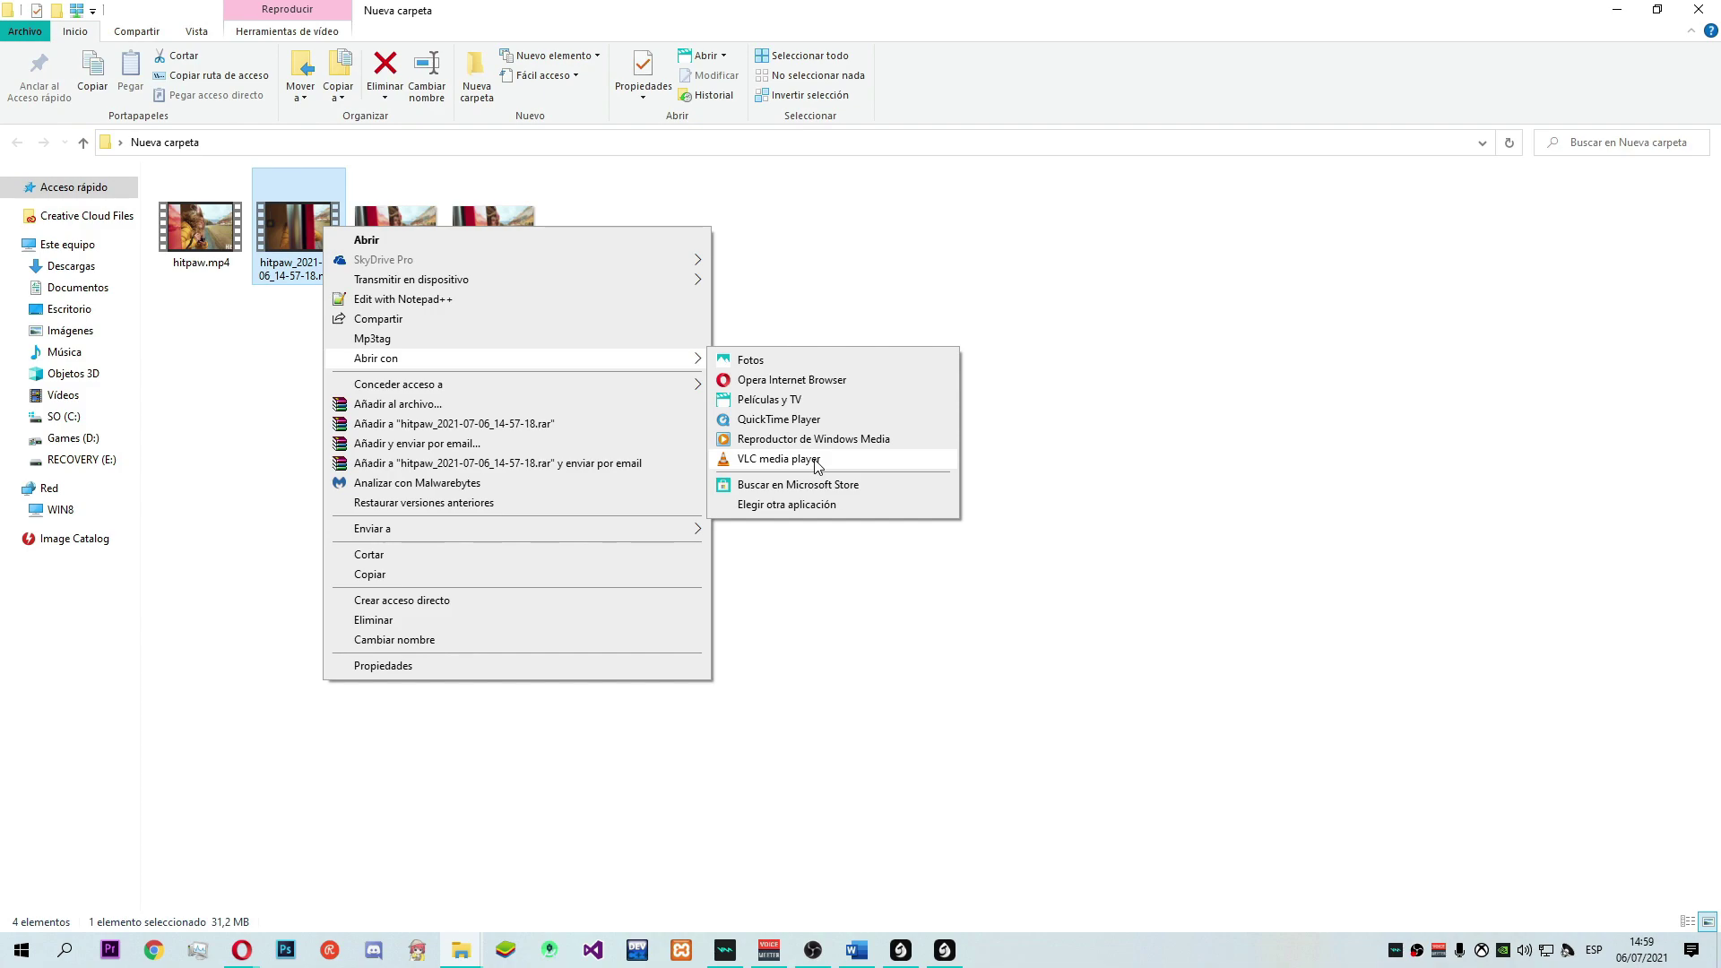
left_click(814, 439)
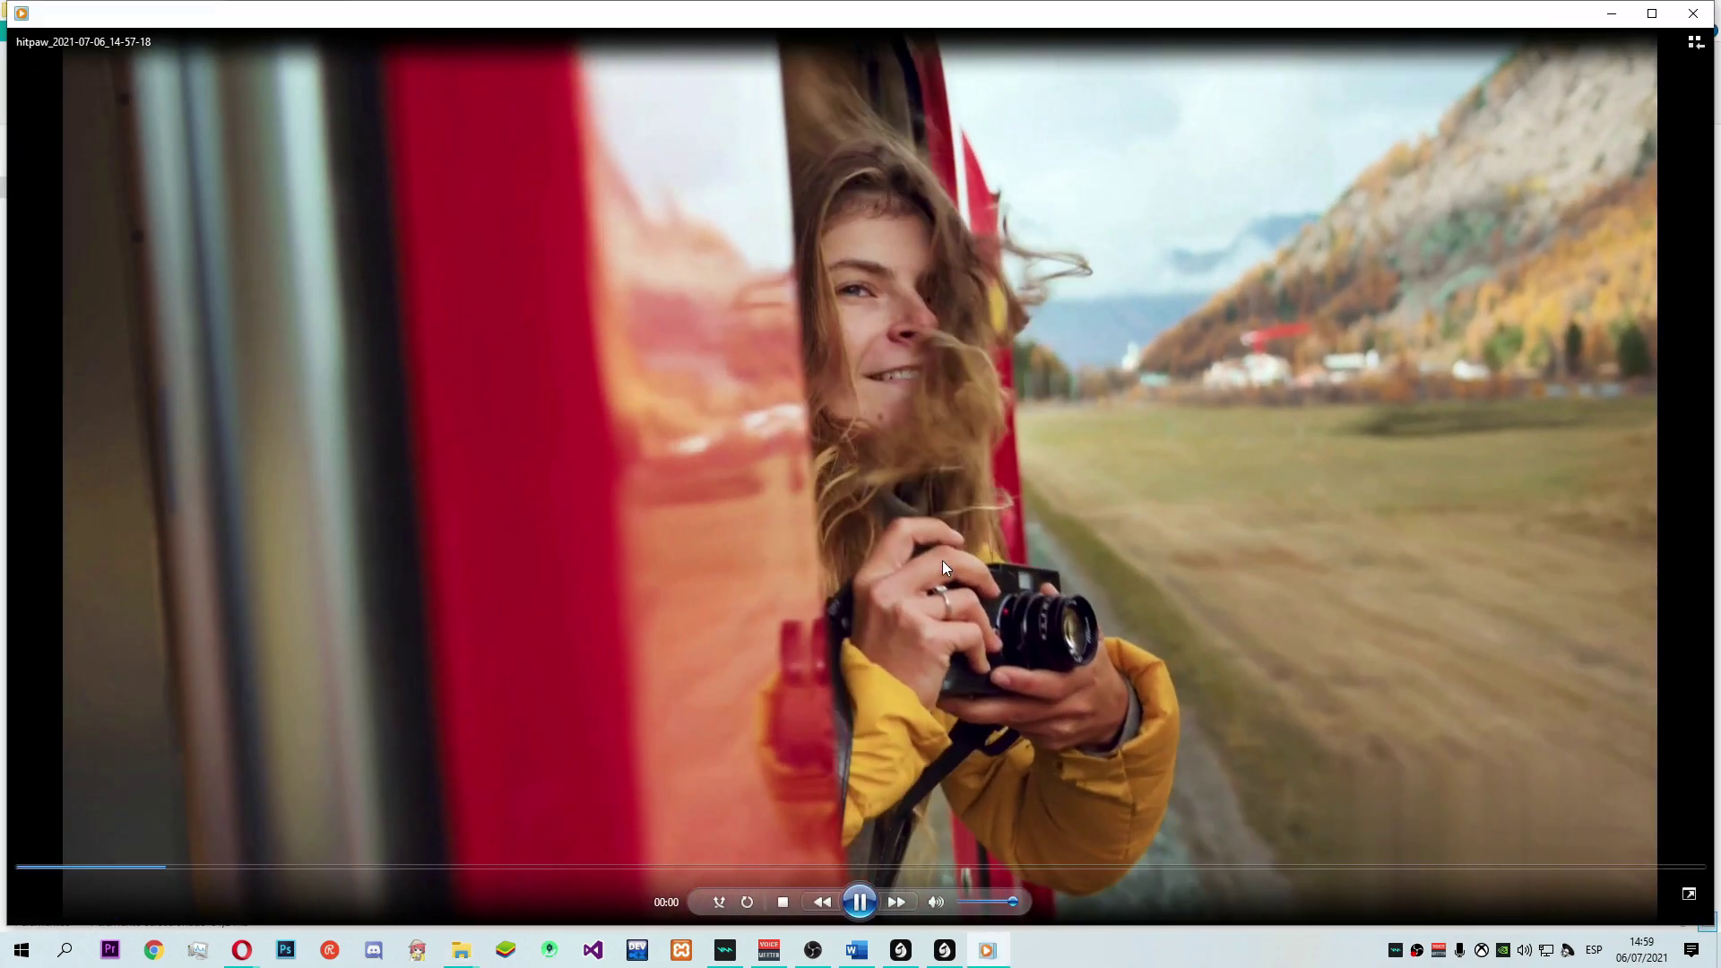
double_click(943, 561)
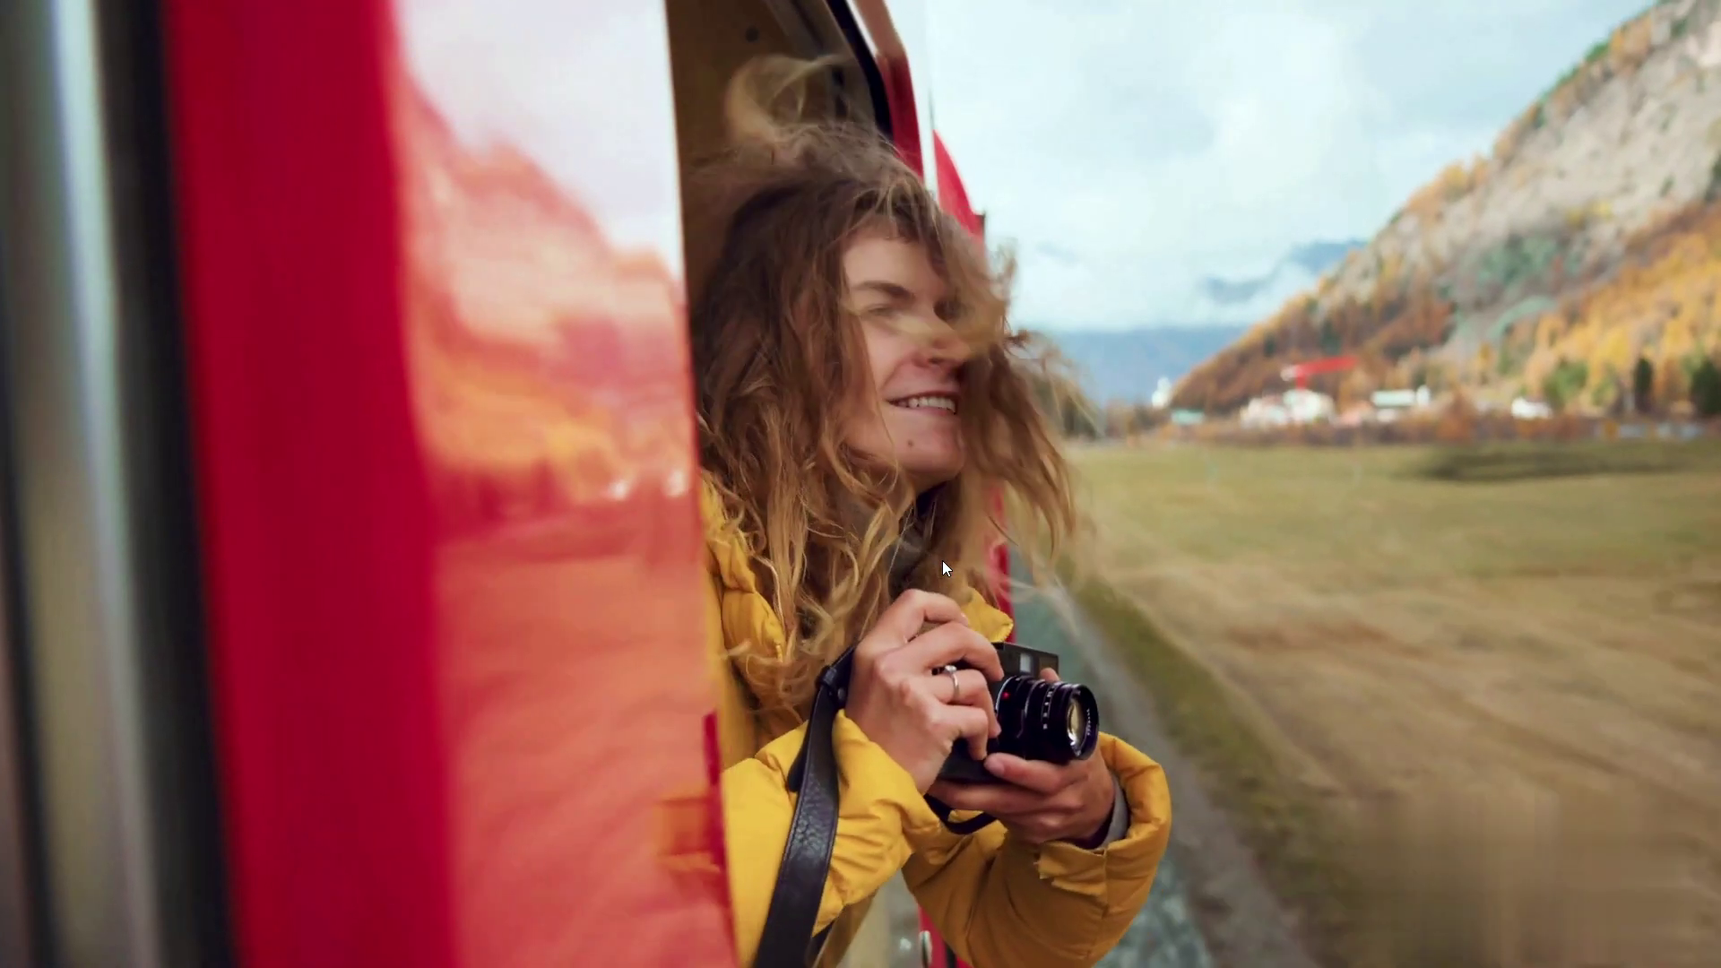
double_click(943, 561)
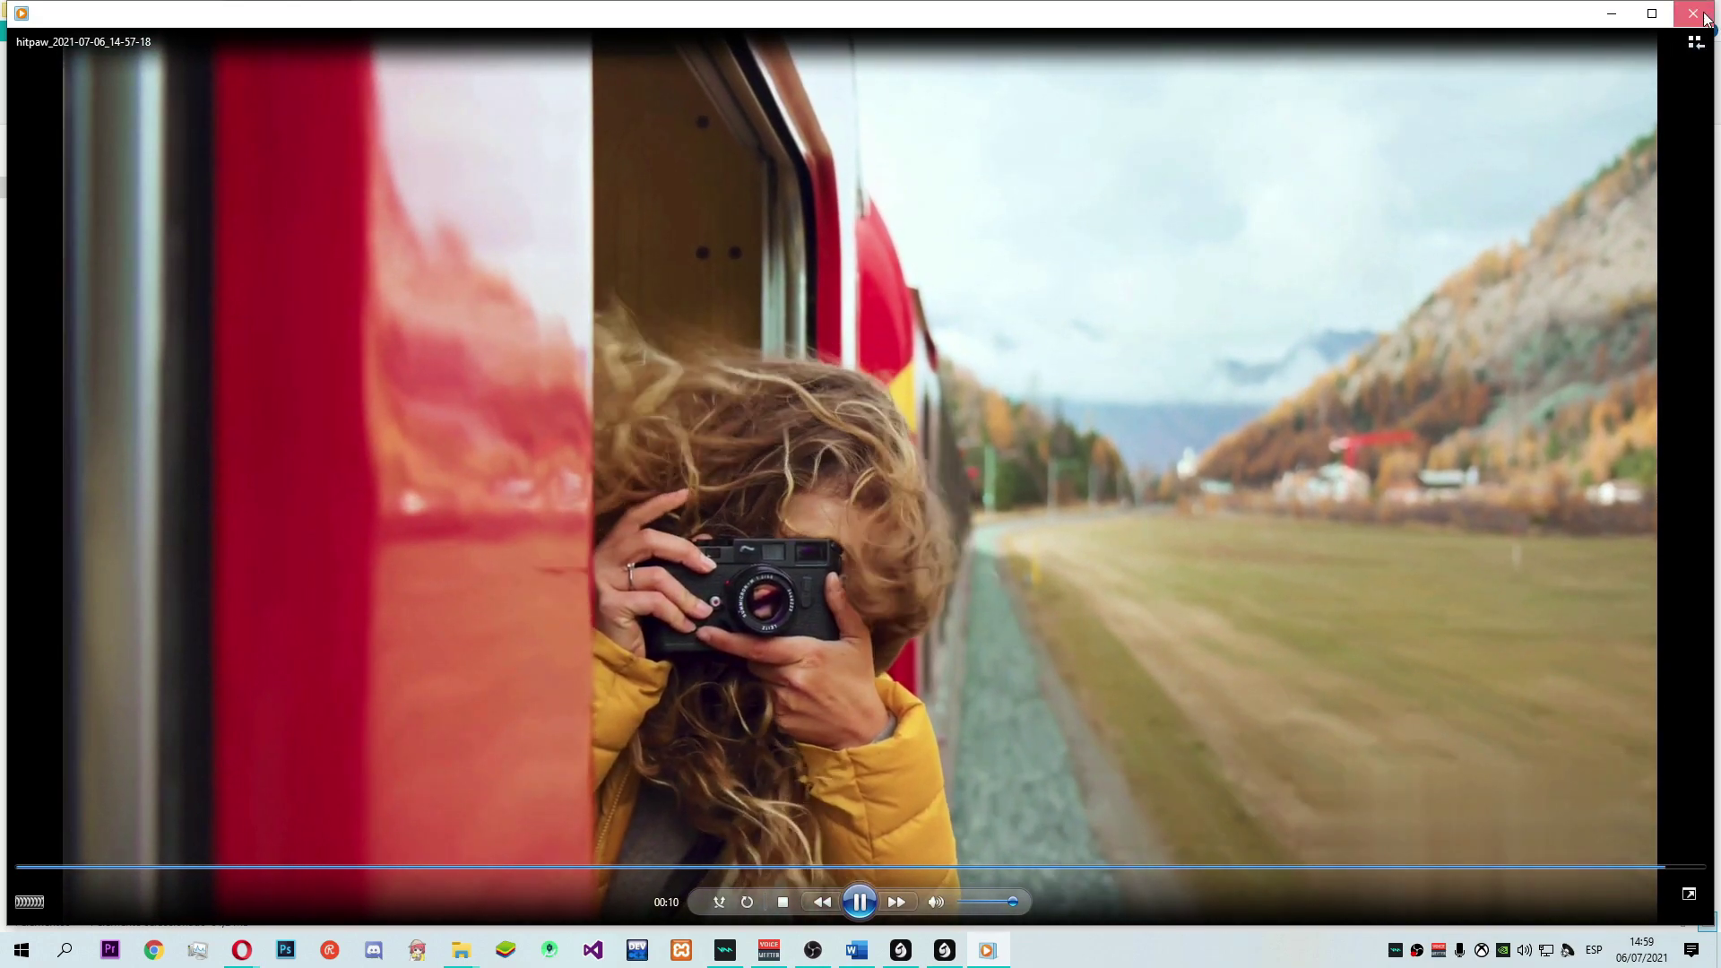
left_click(1696, 14)
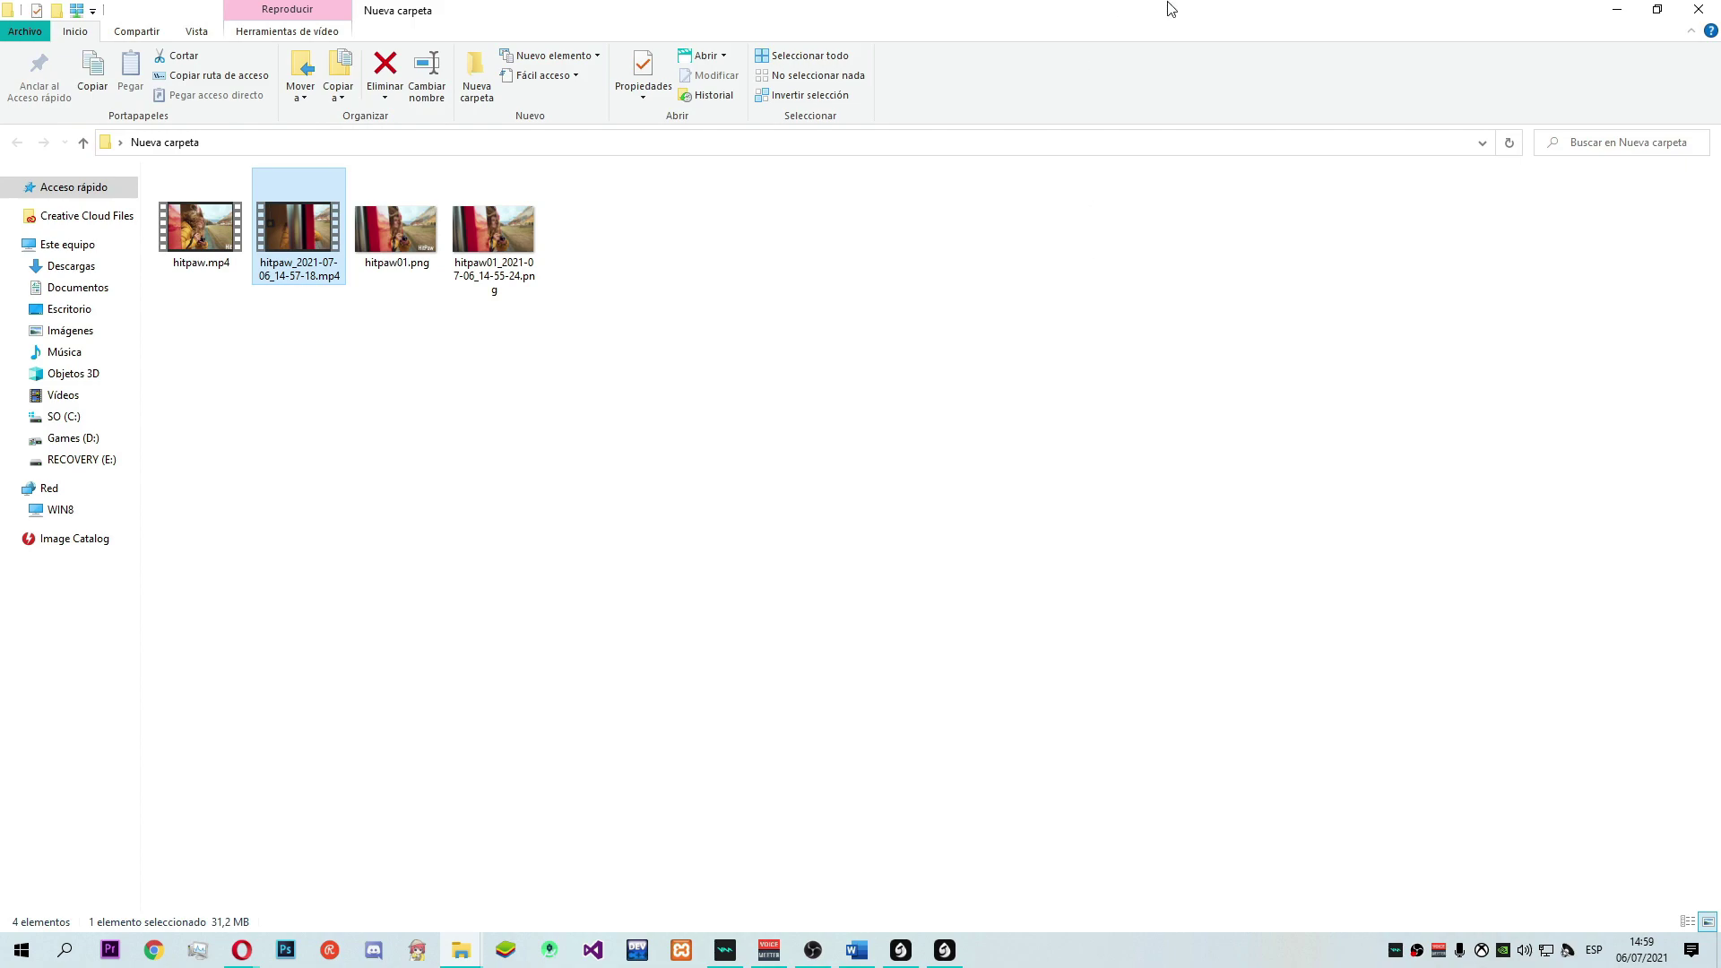
Restore and close the folder window, then return to HitPaw Watermark Remover and maximize it.
left_click_drag(1459, 8, 579, 52)
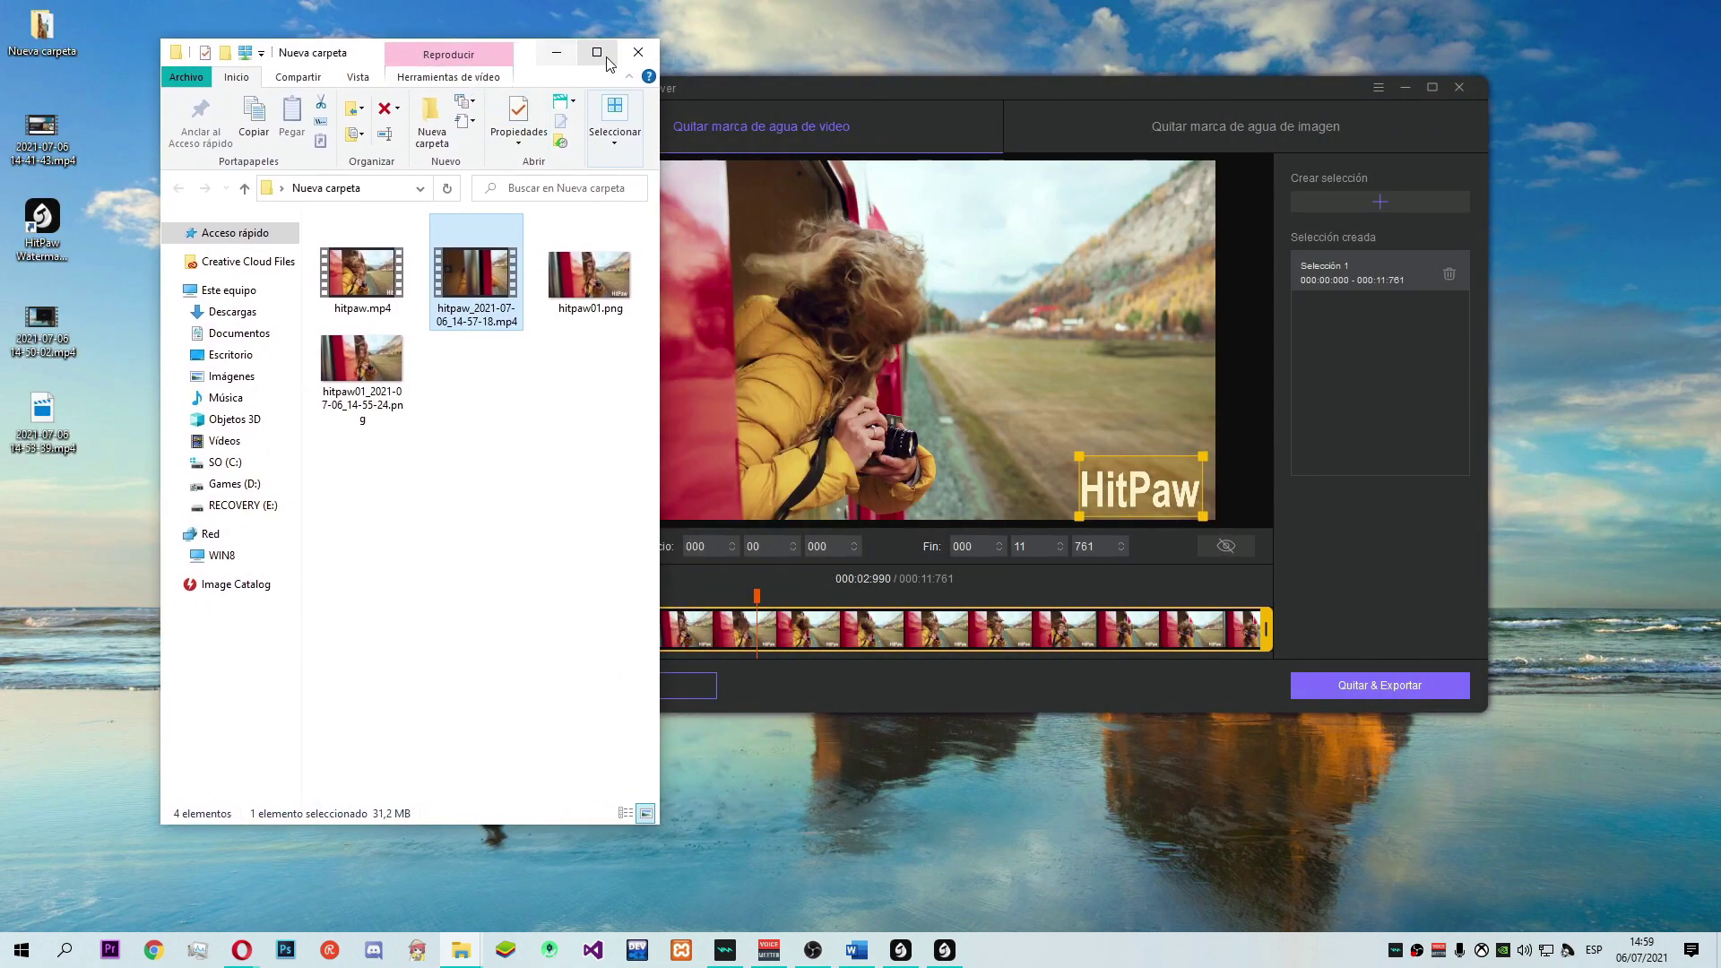
left_click(638, 51)
left_click_drag(1256, 88, 1079, 142)
left_click(1257, 139)
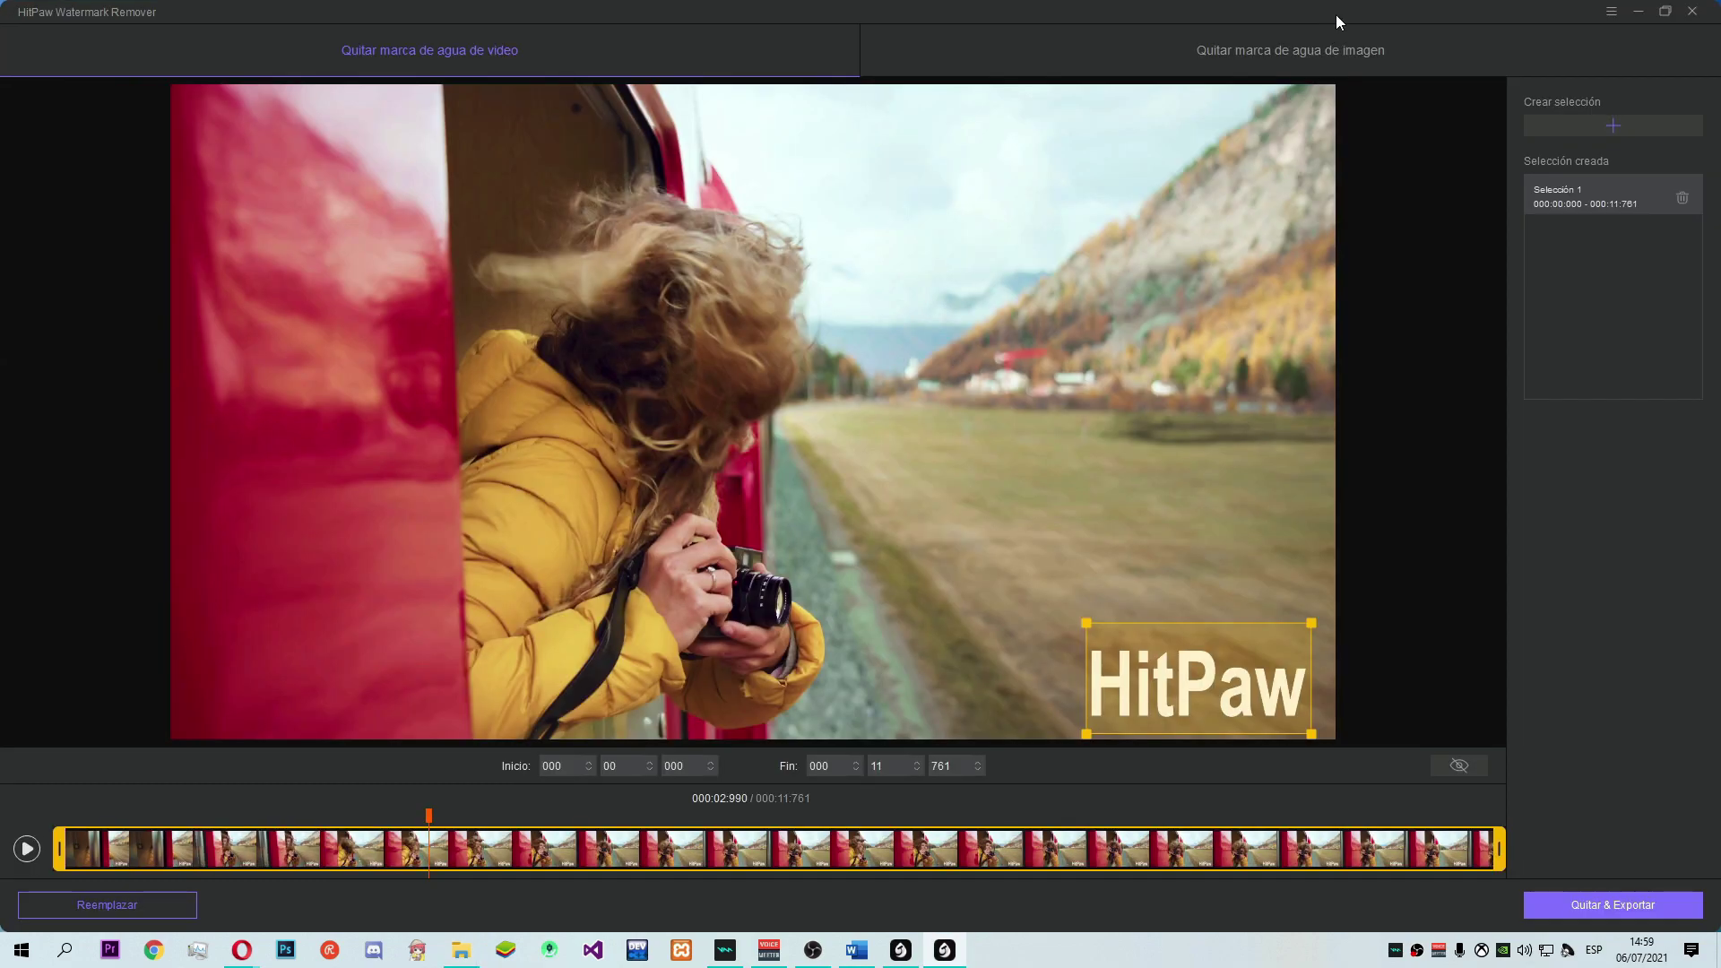